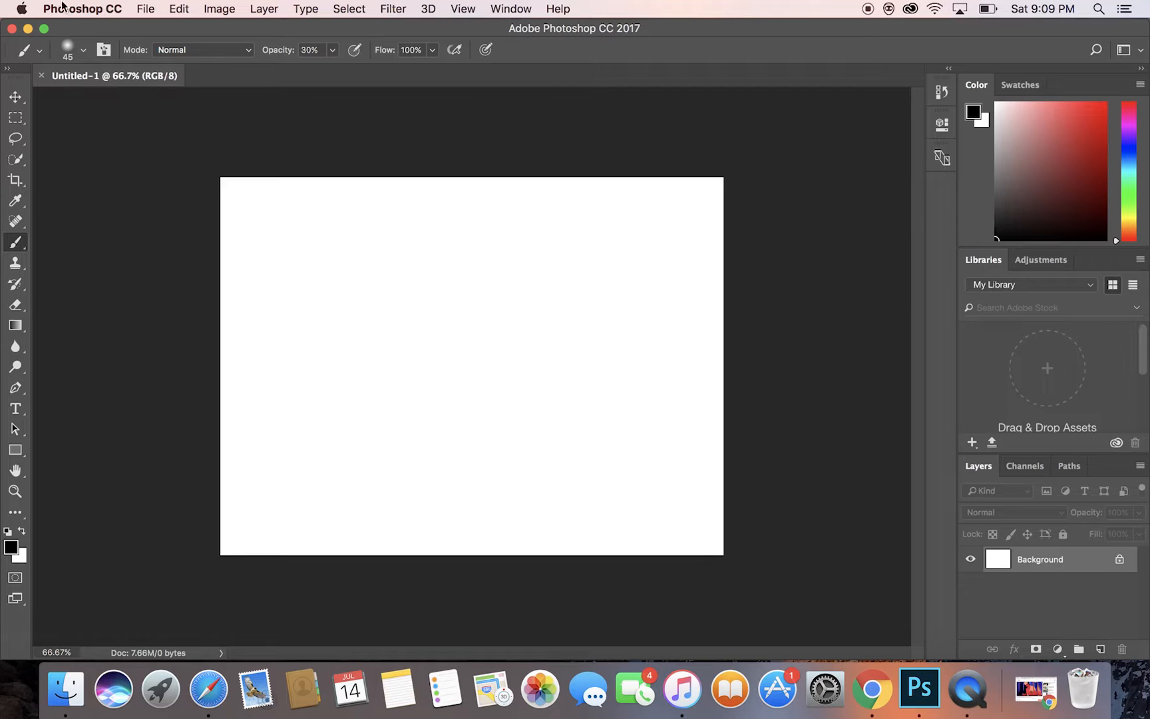
Open the portrait image photoshop.jpg from the Desktop
{"action": "left_click", "coordinate": [145, 9]}
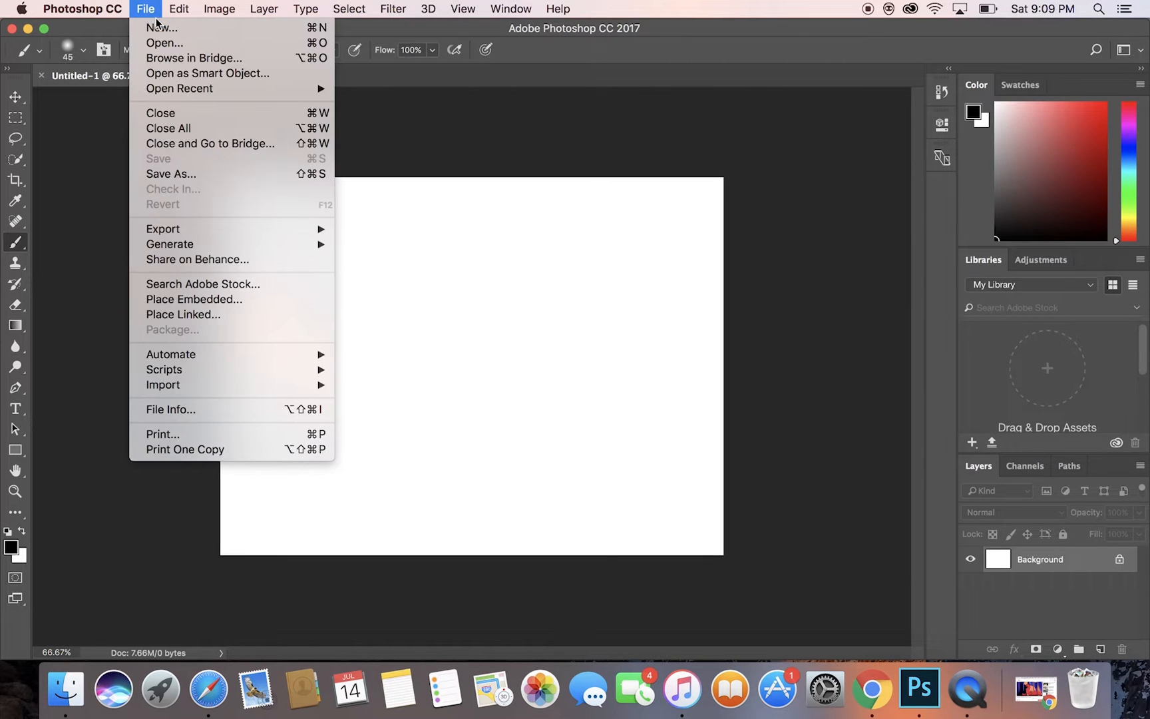
{"action": "left_click", "coordinate": [160, 42]}
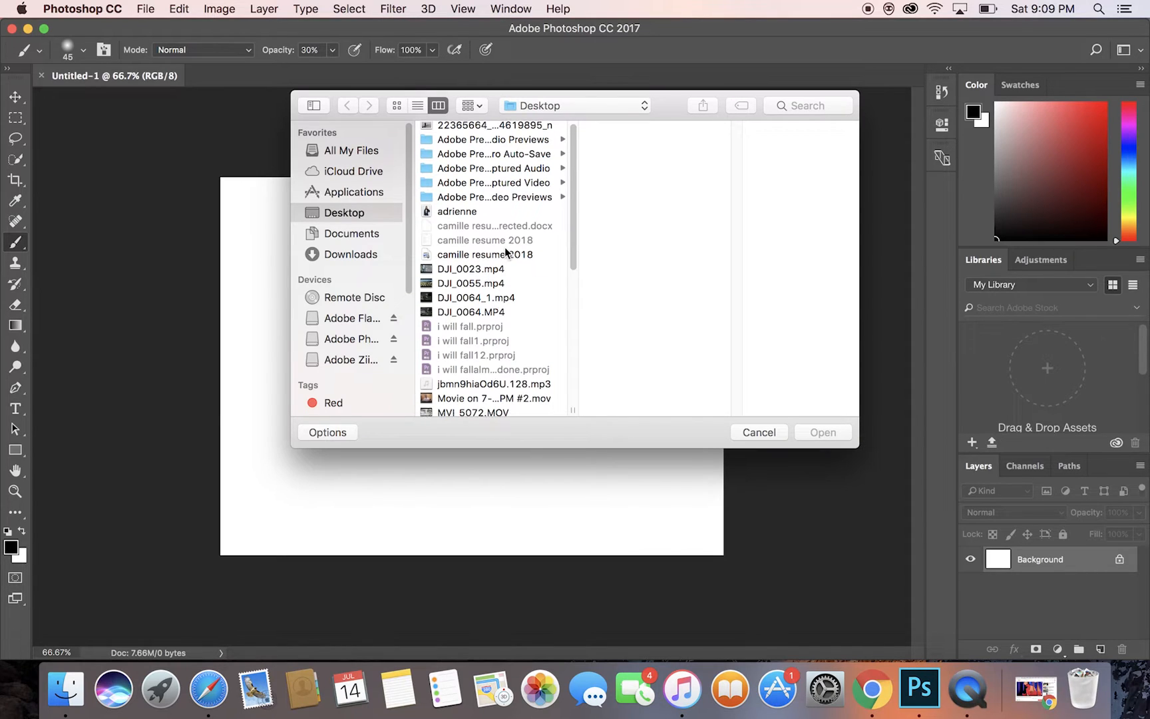
{"action": "scroll", "coordinate": [504, 252], "scroll_direction": "down", "scroll_amount": 5}
{"action": "scroll", "coordinate": [503, 246], "scroll_direction": "down", "scroll_amount": 5}
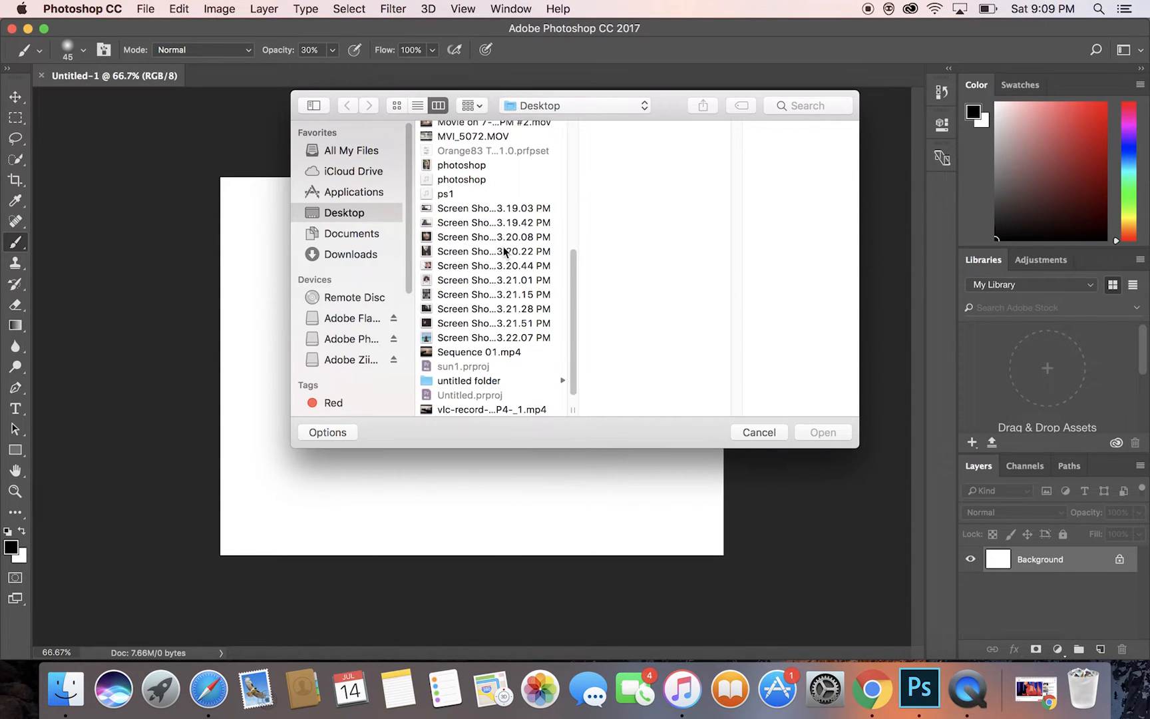
{"action": "left_click", "coordinate": [468, 163]}
{"action": "left_click", "coordinate": [825, 433]}
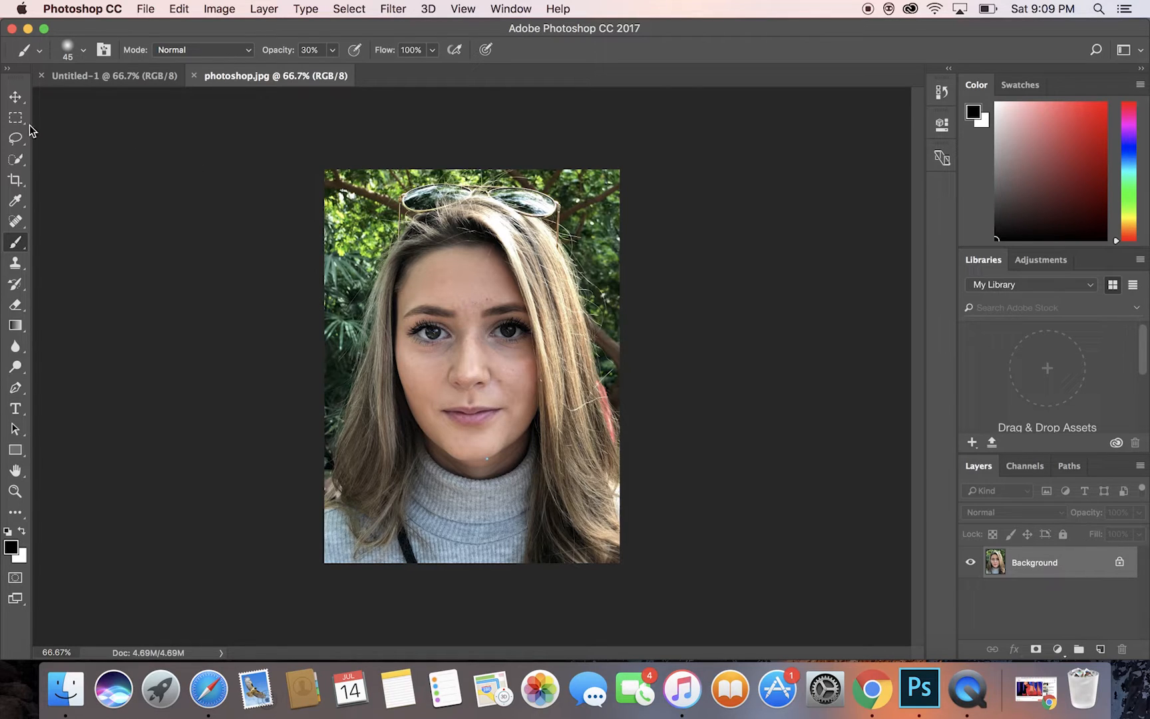
Crop the portrait closer around the face from its upper-left corner and undo the crop
{"action": "left_click", "coordinate": [16, 186]}
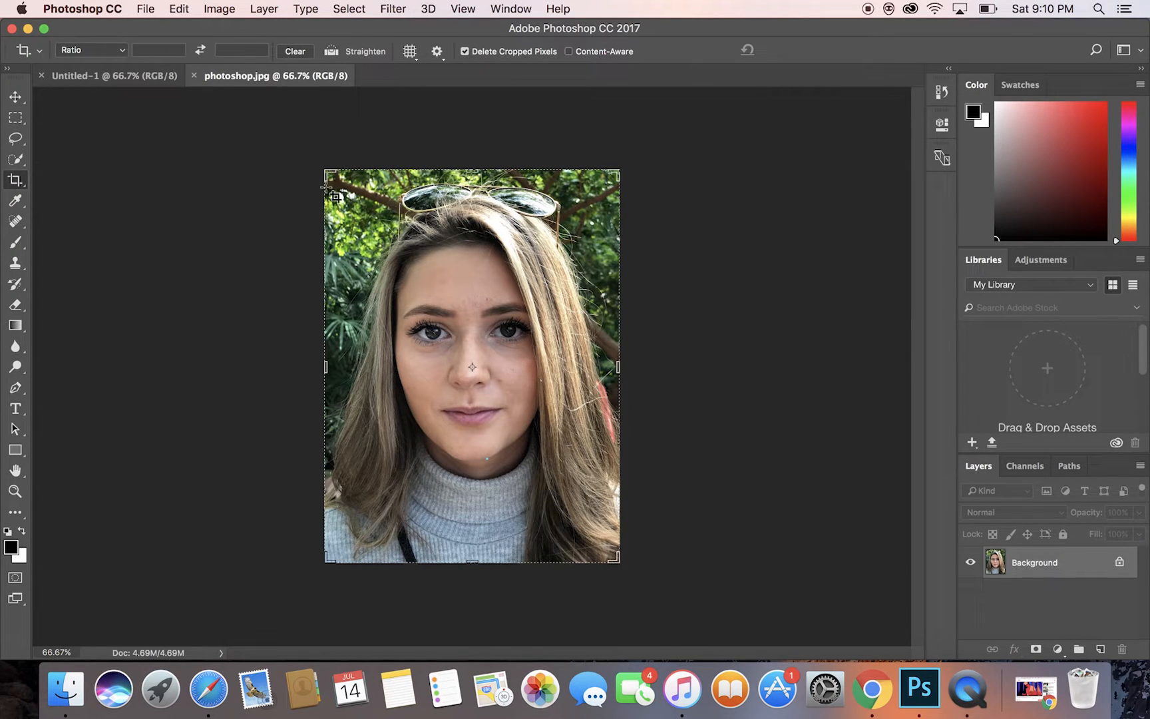
{"action": "left_click_drag", "start_coordinate": [323, 168], "coordinate": [383, 233]}
{"action": "key", "text": "Return"}
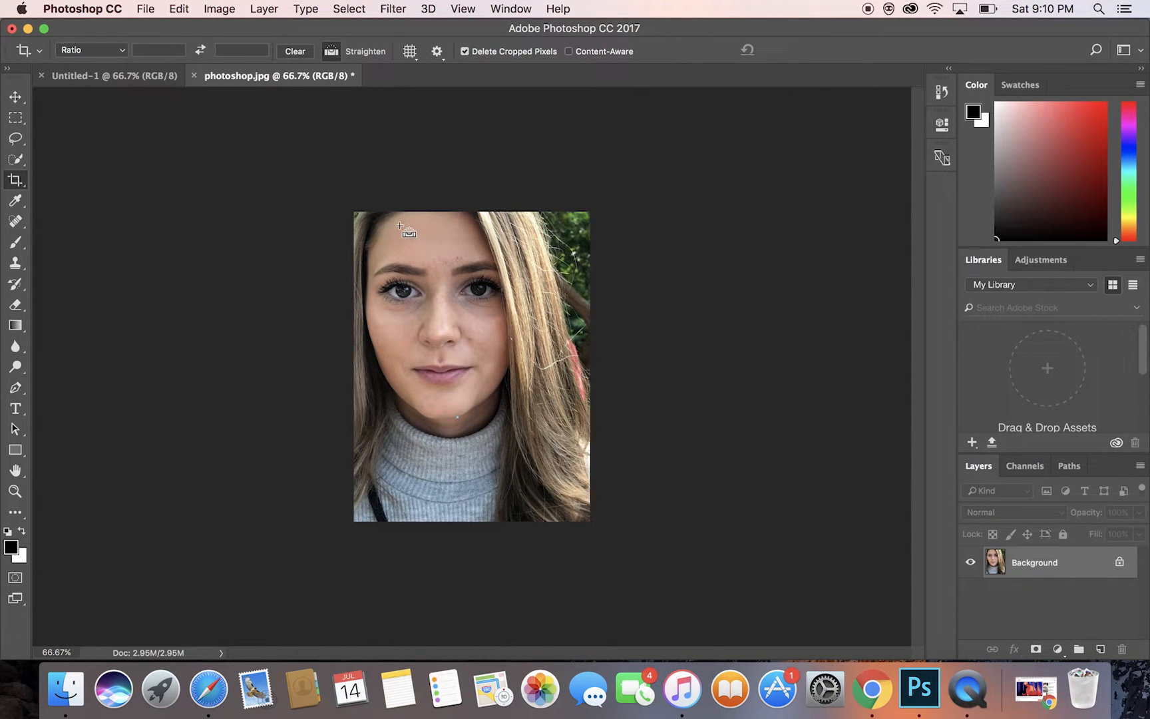
{"action": "key", "text": "super+z"}
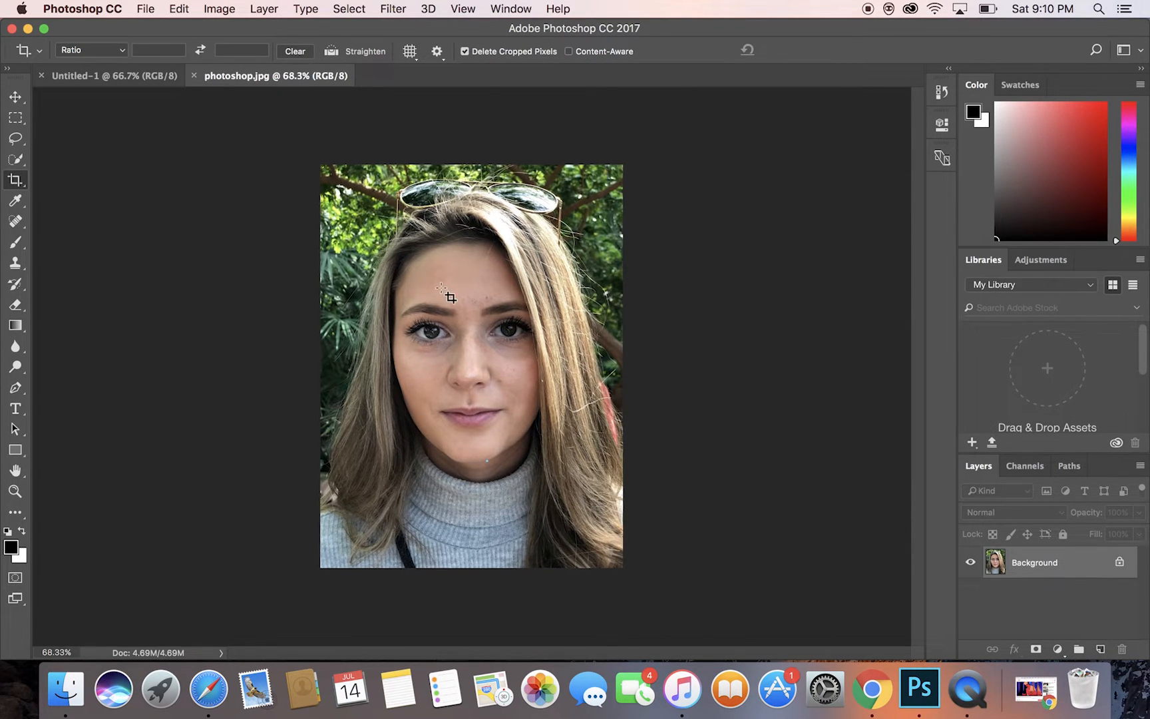
Heal the blemish on the left side of the forehead with the content-aware Spot Healing Brush
{"action": "scroll", "coordinate": [449, 295], "scroll_direction": "up", "scroll_amount": 5}
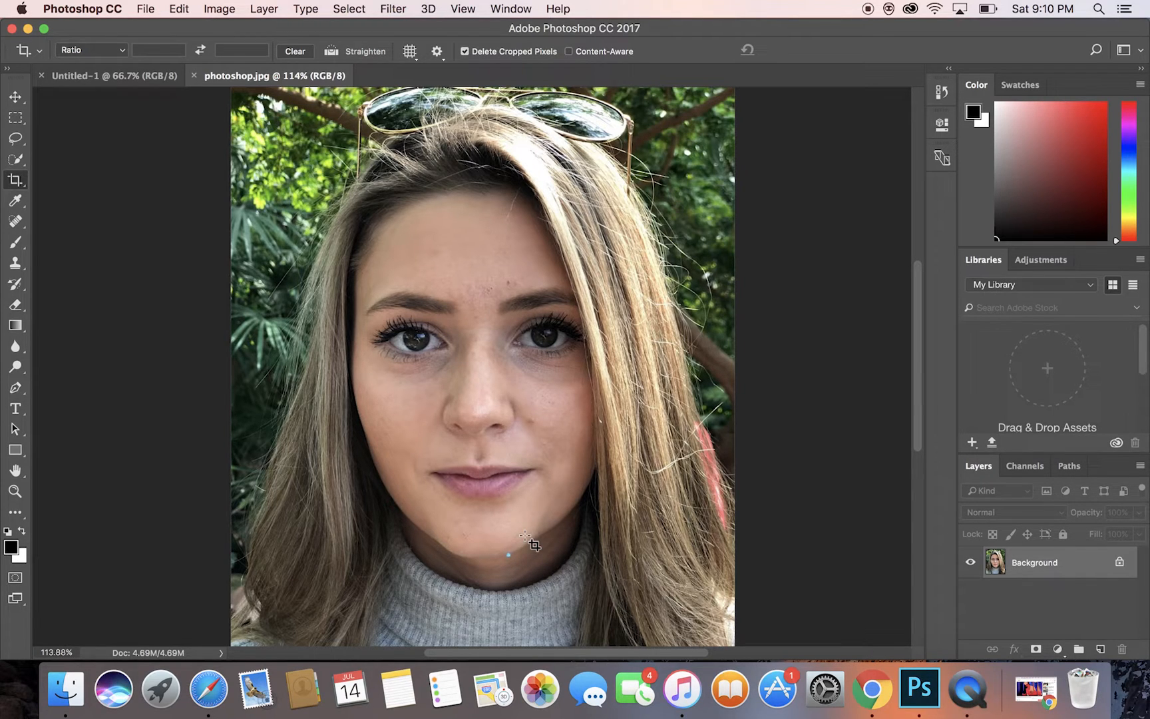
{"action": "left_click", "coordinate": [18, 225]}
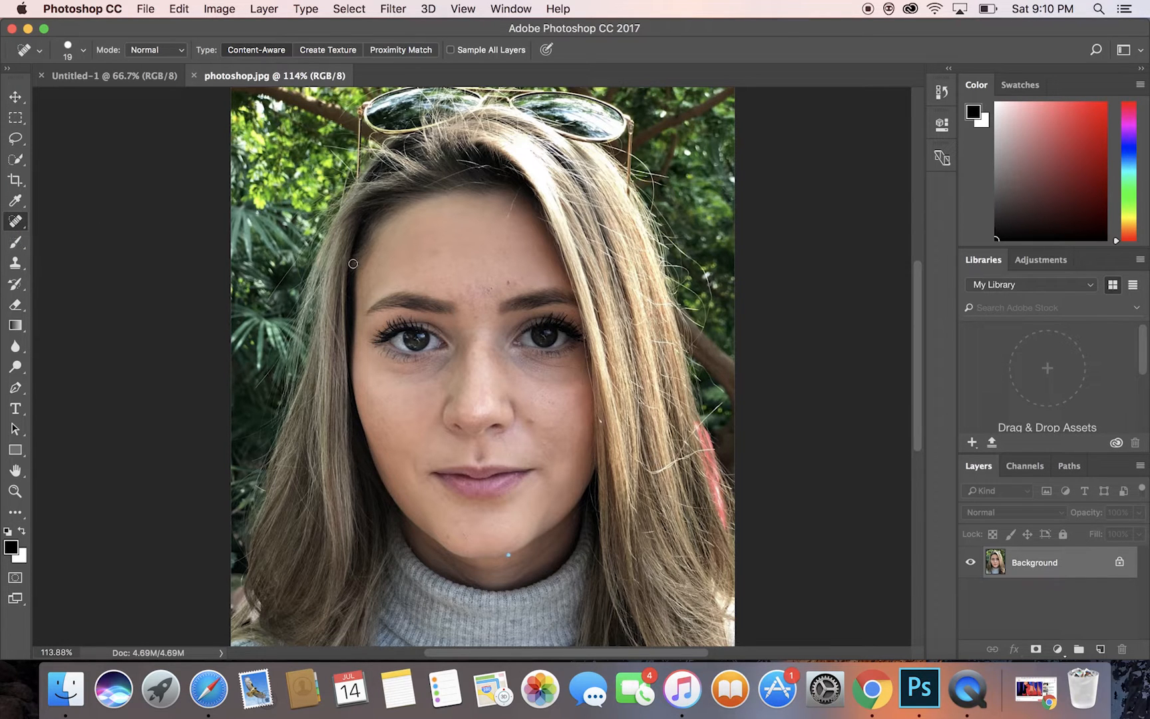
{"action": "scroll", "coordinate": [439, 253], "scroll_direction": "up", "scroll_amount": 5}
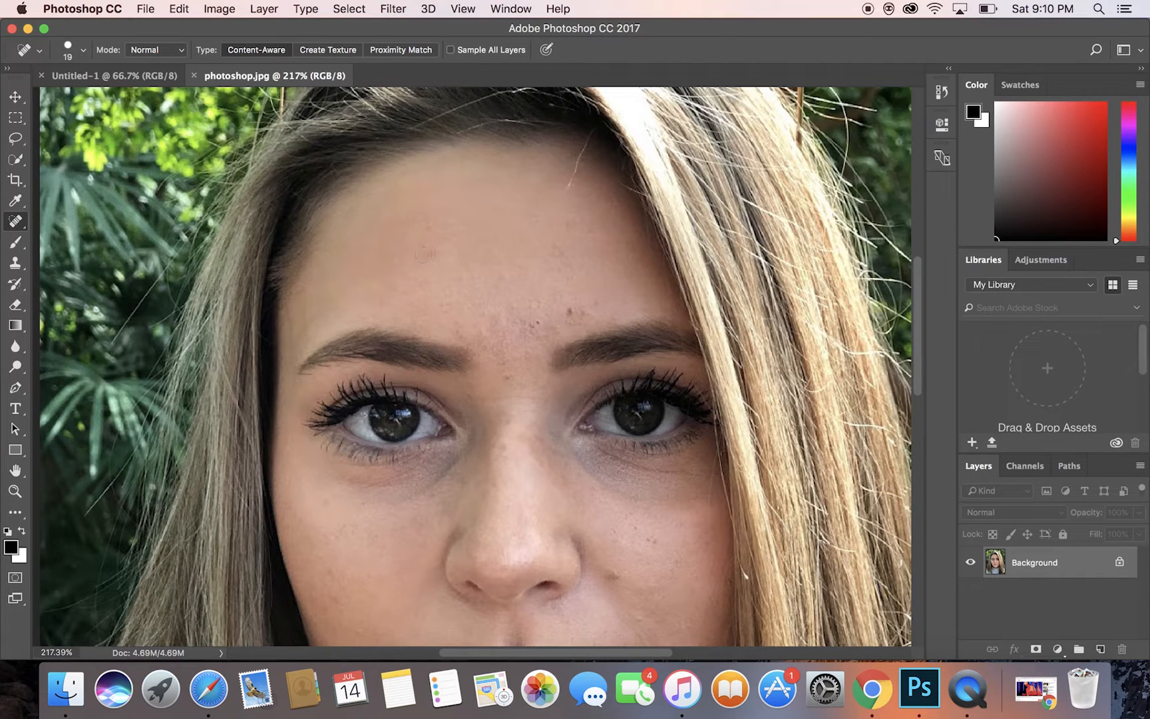
{"action": "key", "text": "bracketright"}
{"action": "key", "text": "bracketright"}
{"action": "key", "text": "bracketleft"}
{"action": "left_click", "coordinate": [426, 226]}
Adjust the healing brush size to the blemishes and heal the small spots on the right side of the forehead
{"action": "key", "text": "bracketright"}
{"action": "key", "text": "bracketright"}
{"action": "key", "text": "bracketright"}
{"action": "key", "text": "bracketright"}
{"action": "key", "text": "bracketright"}
{"action": "key", "text": "bracketright"}
{"action": "key", "text": "bracketright"}
{"action": "key", "text": "bracketleft"}
{"action": "key", "text": "bracketleft"}
{"action": "key", "text": "bracketleft"}
{"action": "key", "text": "bracketleft"}
{"action": "key", "text": "bracketleft"}
{"action": "left_click", "coordinate": [557, 250]}
{"action": "key", "text": "bracketleft"}
{"action": "left_click", "coordinate": [571, 224]}
Heal the dark spots just above the right-hand eyebrow, reducing the healing brush to 15 px
{"action": "key", "text": "bracketright"}
{"action": "key", "text": "bracketleft"}
{"action": "left_click", "coordinate": [570, 310]}
{"action": "key", "text": "bracketleft"}
{"action": "left_click", "coordinate": [586, 311]}
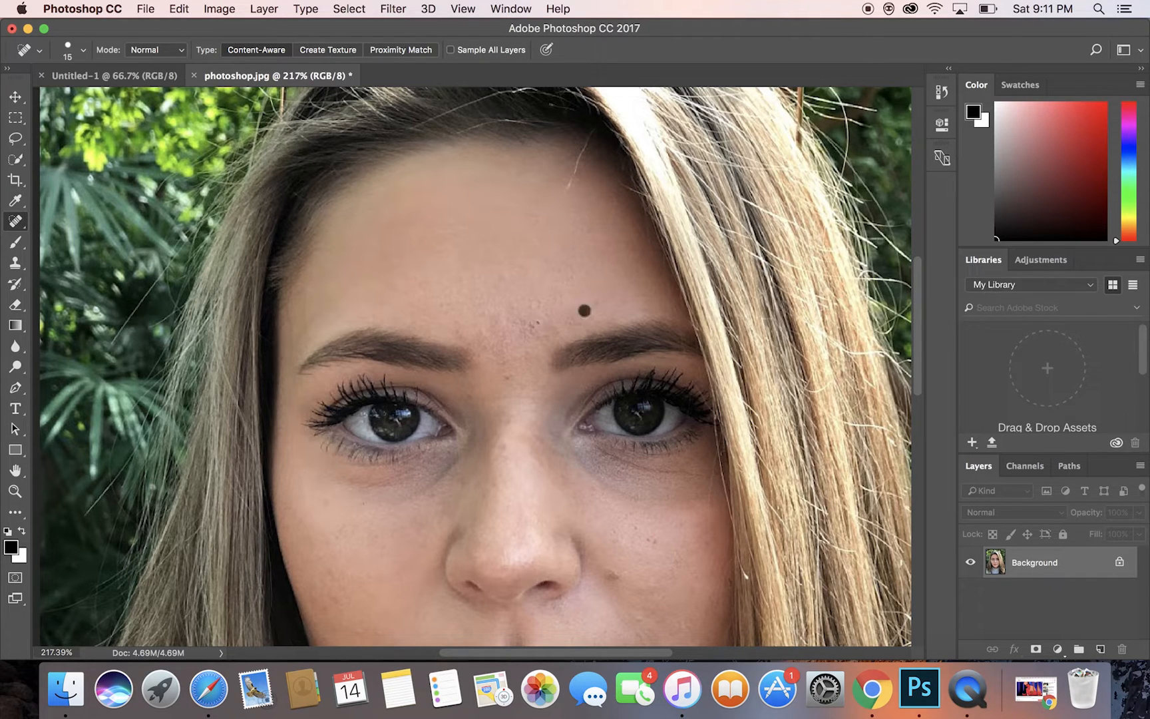
Heal the cluster of spots on the lower forehead beside the inner end of the right-hand eyebrow
{"action": "left_click", "coordinate": [537, 320]}
{"action": "left_click", "coordinate": [537, 320]}
{"action": "key", "text": "bracketright"}
{"action": "key", "text": "bracketright"}
{"action": "left_click", "coordinate": [533, 305]}
Resize the healing brush and heal the spots above the inner end of the left-hand eyebrow
{"action": "key", "text": "bracketleft"}
{"action": "key", "text": "bracketleft"}
{"action": "key", "text": "bracketright"}
{"action": "key", "text": "bracketright"}
{"action": "key", "text": "bracketright"}
{"action": "key", "text": "bracketleft"}
{"action": "key", "text": "bracketleft"}
{"action": "key", "text": "bracketleft"}
{"action": "left_click", "coordinate": [485, 311]}
{"action": "key", "text": "bracketright"}
{"action": "key", "text": "bracketright"}
{"action": "left_click", "coordinate": [458, 321]}
Heal the small marks between the eyes and along the bridge of the nose
{"action": "left_click", "coordinate": [510, 380]}
{"action": "key", "text": "bracketleft"}
{"action": "left_click", "coordinate": [508, 382]}
{"action": "left_click", "coordinate": [503, 445]}
Heal the remaining blotches between the eyebrows with a 30 px healing brush
{"action": "key", "text": "bracketright"}
{"action": "key", "text": "bracketright"}
{"action": "left_click", "coordinate": [530, 328]}
{"action": "left_click", "coordinate": [497, 323]}
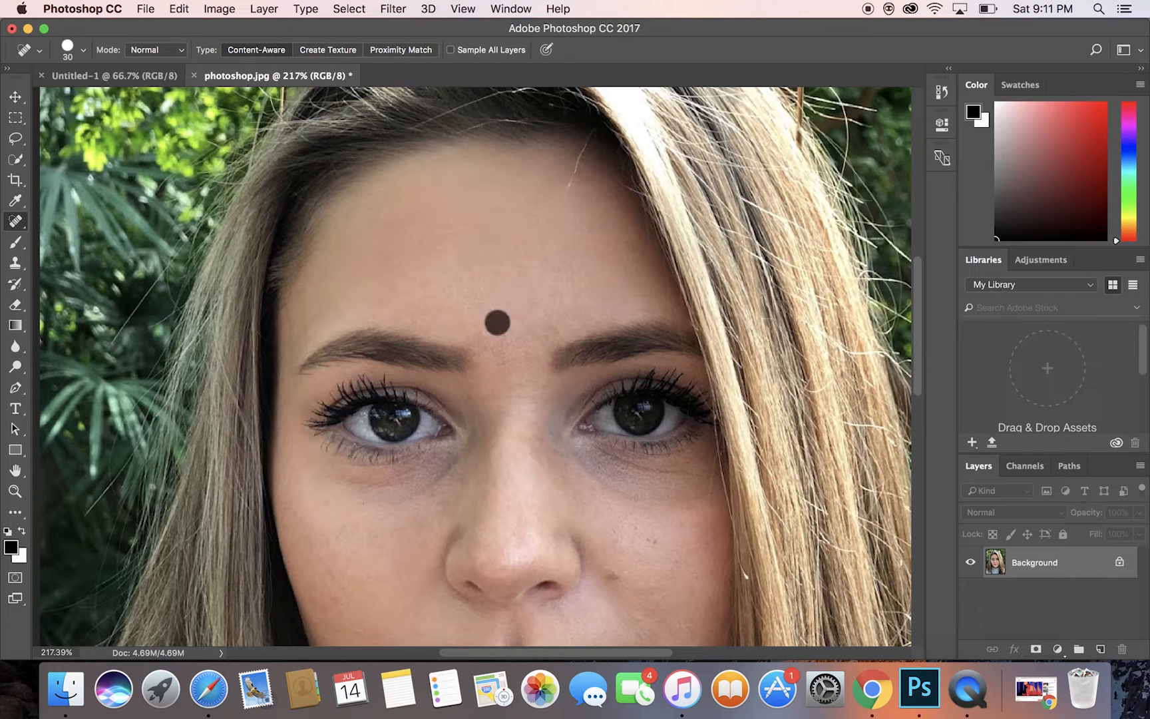
{"action": "left_click", "coordinate": [481, 332]}
Heal the fine redness between the eyebrows up close with a 15 px healing brush
{"action": "scroll", "coordinate": [579, 433], "scroll_direction": "up", "scroll_amount": 3}
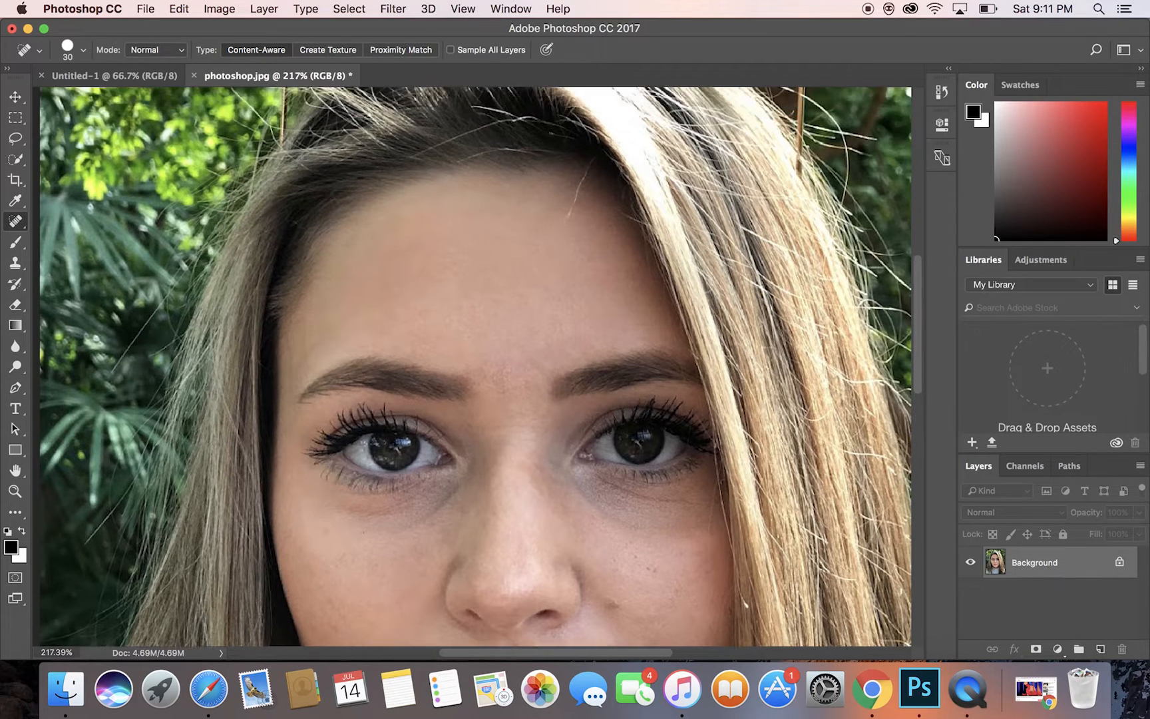
{"action": "scroll", "coordinate": [598, 451], "scroll_direction": "down", "scroll_amount": 3}
{"action": "key", "text": "bracketleft"}
{"action": "scroll", "coordinate": [479, 332], "scroll_direction": "down", "scroll_amount": 2}
{"action": "scroll", "coordinate": [480, 329], "scroll_direction": "up", "scroll_amount": 3}
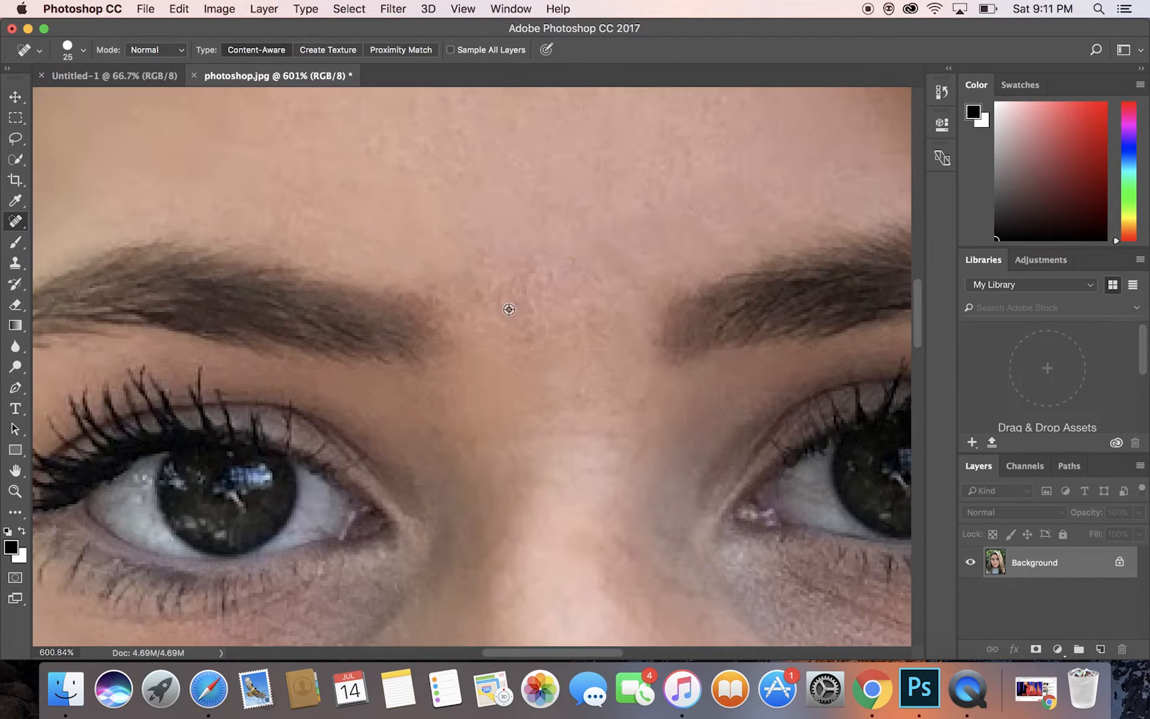
{"action": "scroll", "coordinate": [506, 301], "scroll_direction": "down", "scroll_amount": 5}
{"action": "scroll", "coordinate": [528, 302], "scroll_direction": "up", "scroll_amount": 4}
{"action": "scroll", "coordinate": [526, 301], "scroll_direction": "down", "scroll_amount": 2}
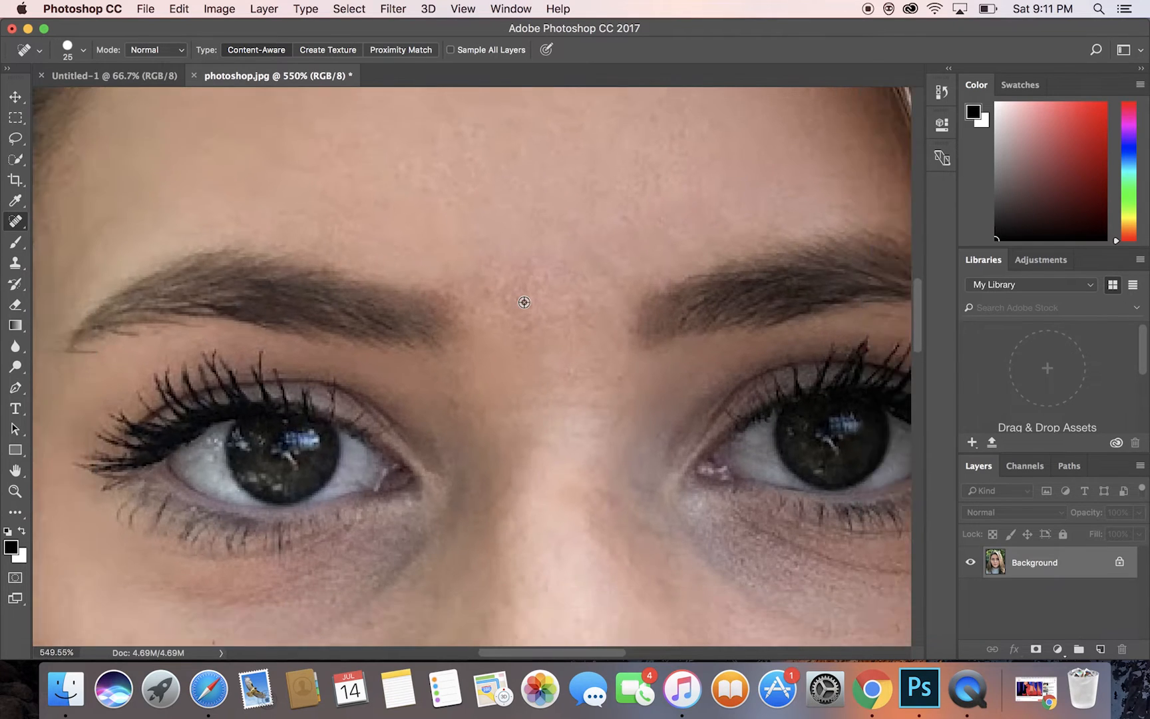
{"action": "key", "text": "bracketleft"}
{"action": "key", "text": "bracketleft"}
{"action": "left_click", "coordinate": [532, 286]}
{"action": "left_click", "coordinate": [521, 276]}
{"action": "left_click", "coordinate": [514, 287]}
{"action": "left_click", "coordinate": [521, 296]}
{"action": "left_click", "coordinate": [528, 302]}
{"action": "left_click", "coordinate": [532, 313]}
{"action": "left_click", "coordinate": [510, 304]}
{"action": "left_click", "coordinate": [493, 308]}
{"action": "left_click", "coordinate": [498, 295]}
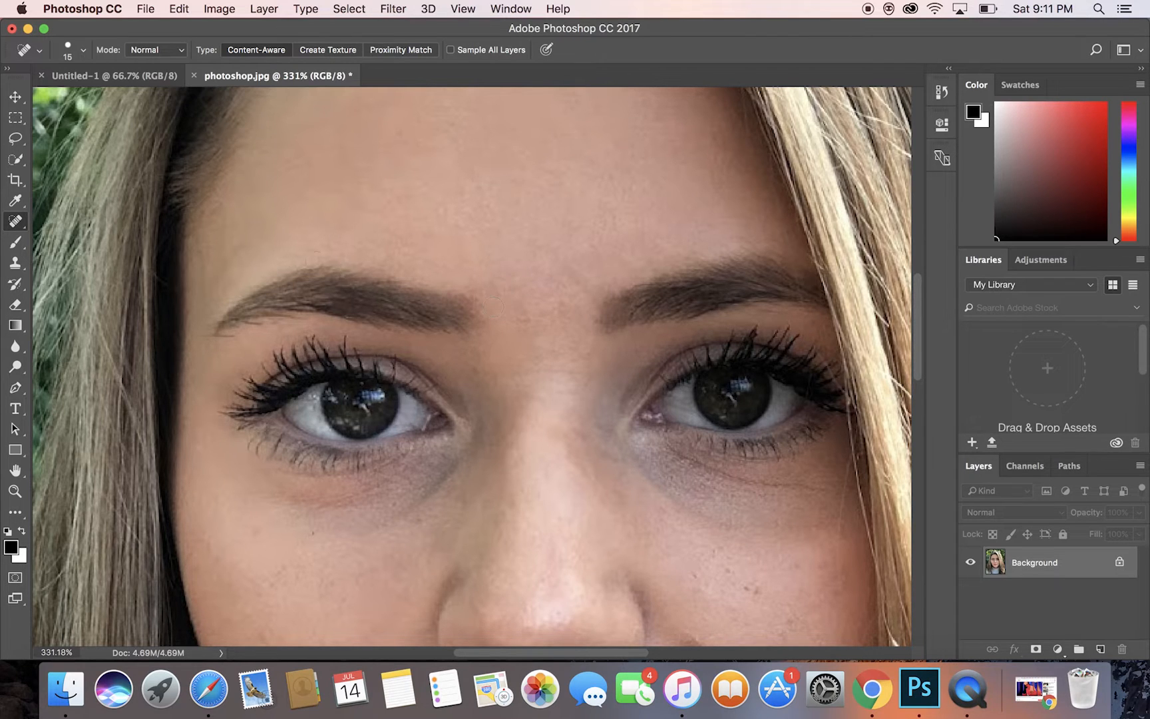
Heal the small spots on both cheeks, matching the healing brush size to each blemish
{"action": "scroll", "coordinate": [473, 366], "scroll_direction": "down", "scroll_amount": 5}
{"action": "left_click", "coordinate": [729, 417]}
{"action": "key", "text": "bracketleft"}
{"action": "left_click", "coordinate": [747, 432]}
{"action": "key", "text": "bracketright"}
{"action": "left_click", "coordinate": [782, 602]}
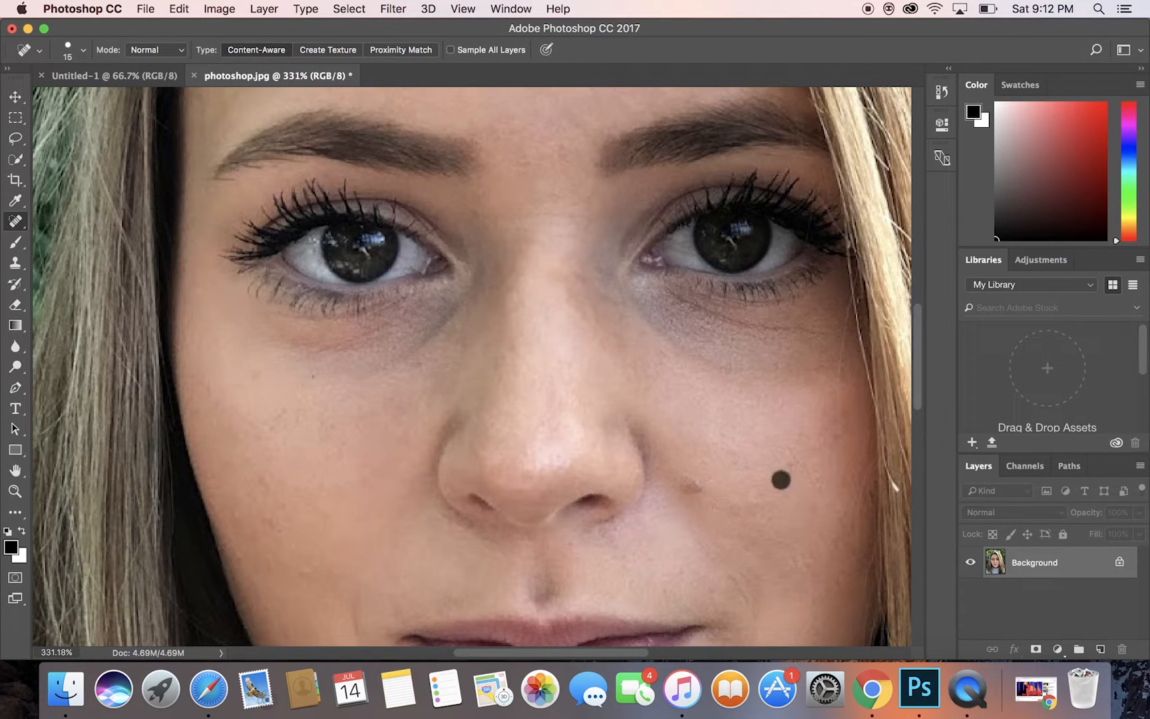
{"action": "left_click", "coordinate": [322, 424]}
{"action": "left_click", "coordinate": [358, 431]}
Heal the blemishes on the chin and remove the blue dot beneath the jawline
{"action": "scroll", "coordinate": [629, 363], "scroll_direction": "down", "scroll_amount": 6}
{"action": "scroll", "coordinate": [629, 363], "scroll_direction": "down", "scroll_amount": 4}
{"action": "left_click", "coordinate": [497, 497]}
{"action": "left_click", "coordinate": [454, 499]}
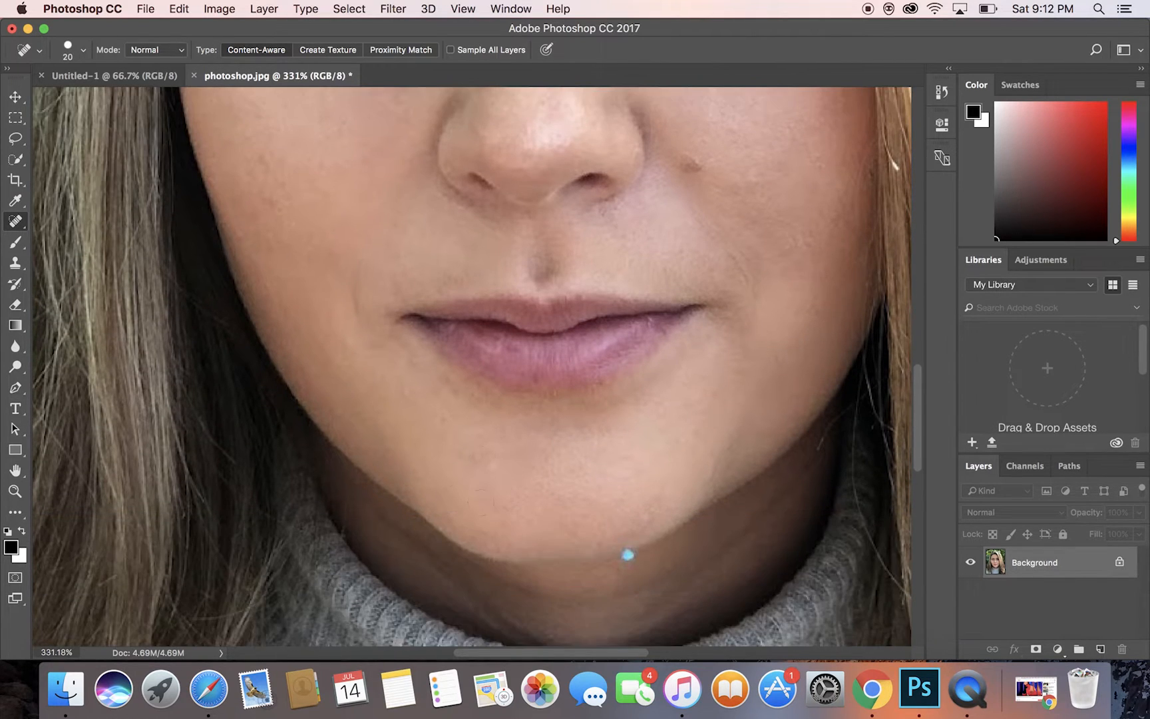
{"action": "scroll", "coordinate": [455, 499], "scroll_direction": "down", "scroll_amount": 2}
{"action": "left_click", "coordinate": [628, 490]}
{"action": "key", "text": "bracketleft"}
{"action": "key", "text": "bracketright"}
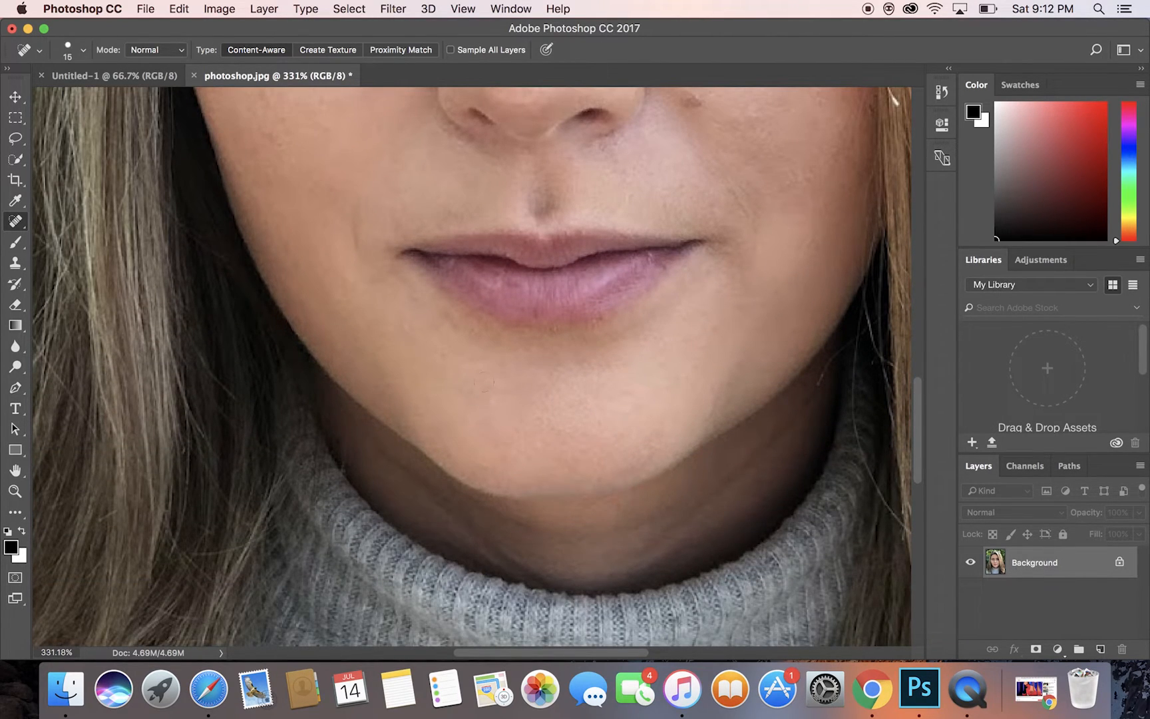
Heal the leftover spots on the left-hand cheek and the side of the nose bridge
{"action": "scroll", "coordinate": [621, 494], "scroll_direction": "up", "scroll_amount": 6}
{"action": "scroll", "coordinate": [629, 259], "scroll_direction": "up", "scroll_amount": 7}
{"action": "scroll", "coordinate": [584, 253], "scroll_direction": "down", "scroll_amount": 10}
{"action": "scroll", "coordinate": [478, 328], "scroll_direction": "up", "scroll_amount": 15}
{"action": "scroll", "coordinate": [478, 329], "scroll_direction": "down", "scroll_amount": 9}
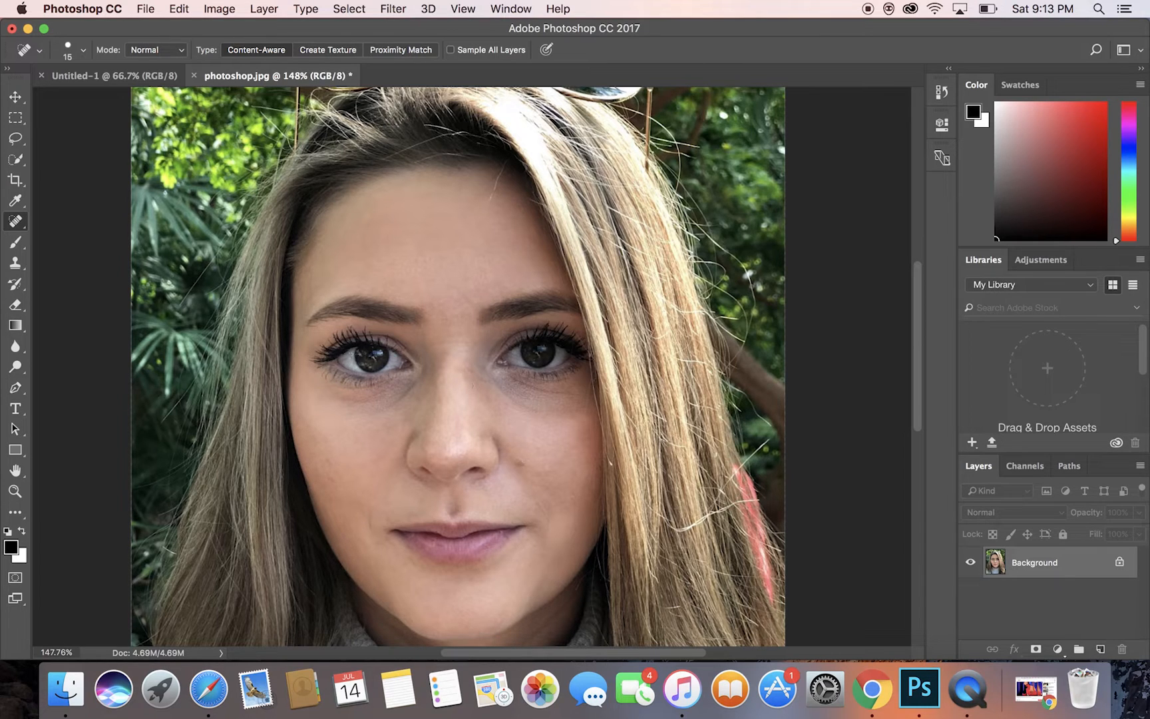
{"action": "left_click", "coordinate": [332, 478]}
{"action": "left_click", "coordinate": [324, 485]}
{"action": "left_click", "coordinate": [468, 371]}
{"action": "scroll", "coordinate": [508, 354], "scroll_direction": "down", "scroll_amount": 2}
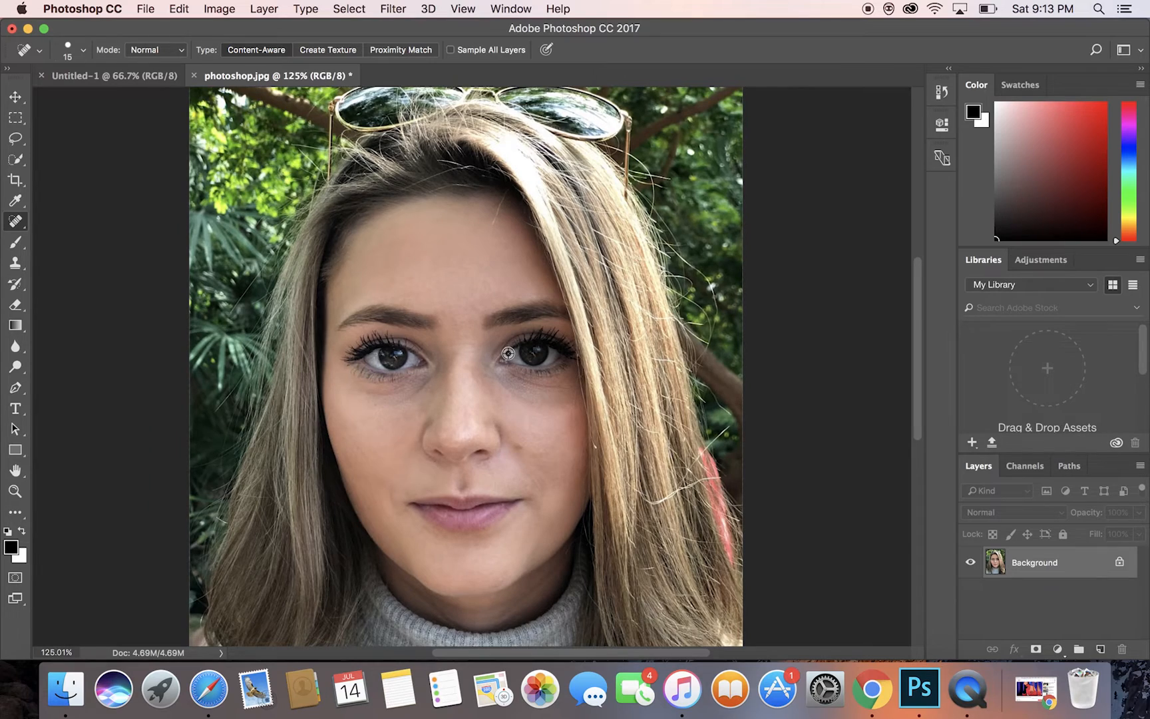
{"action": "scroll", "coordinate": [507, 353], "scroll_direction": "down", "scroll_amount": 3}
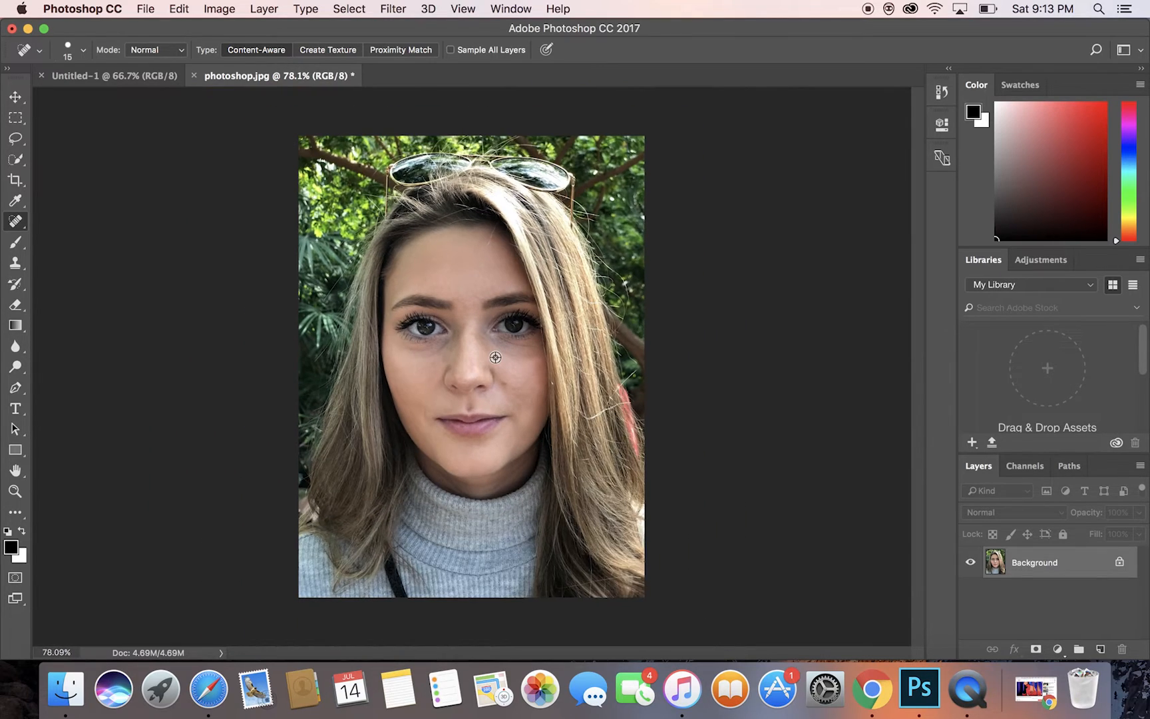
{"action": "scroll", "coordinate": [495, 357], "scroll_direction": "up", "scroll_amount": 1}
{"action": "scroll", "coordinate": [495, 357], "scroll_direction": "up", "scroll_amount": 10}
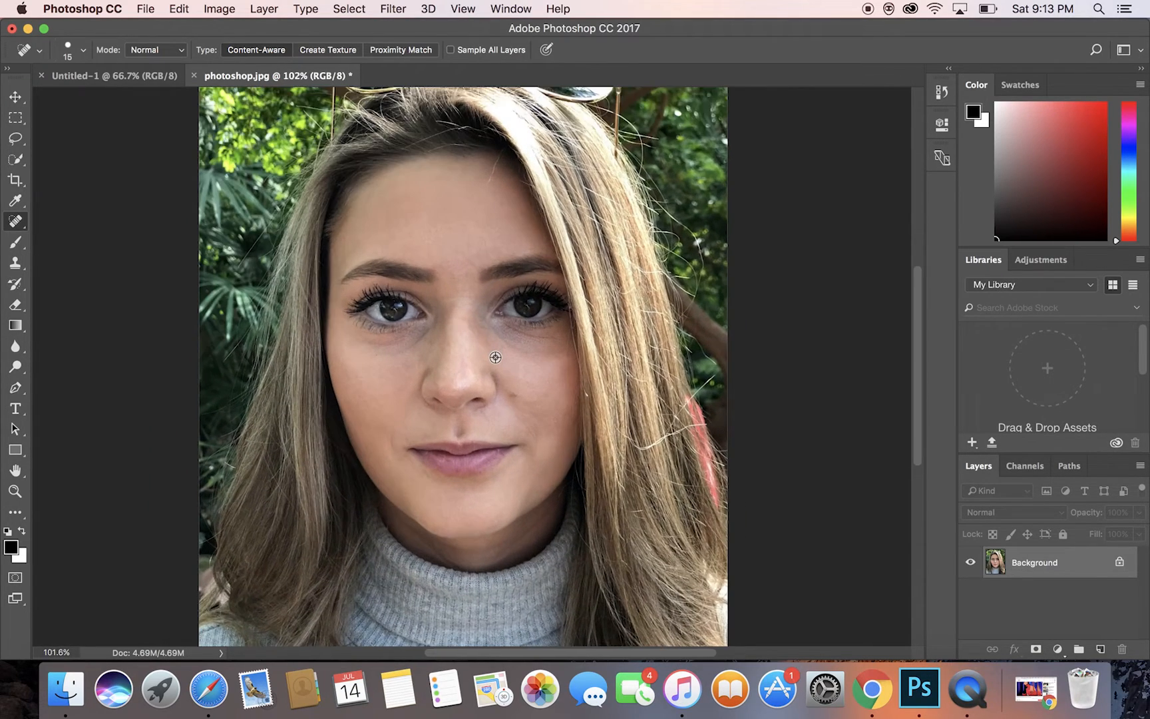
{"action": "scroll", "coordinate": [472, 338], "scroll_direction": "down", "scroll_amount": 10}
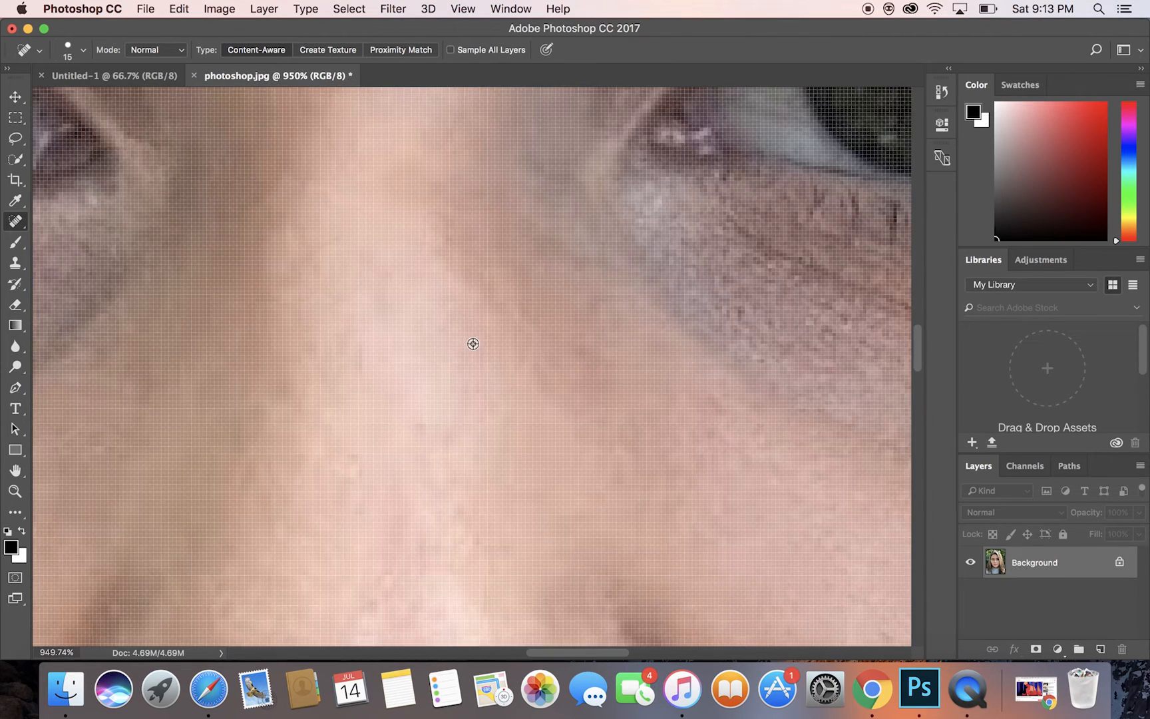
{"action": "scroll", "coordinate": [473, 343], "scroll_direction": "up", "scroll_amount": 1}
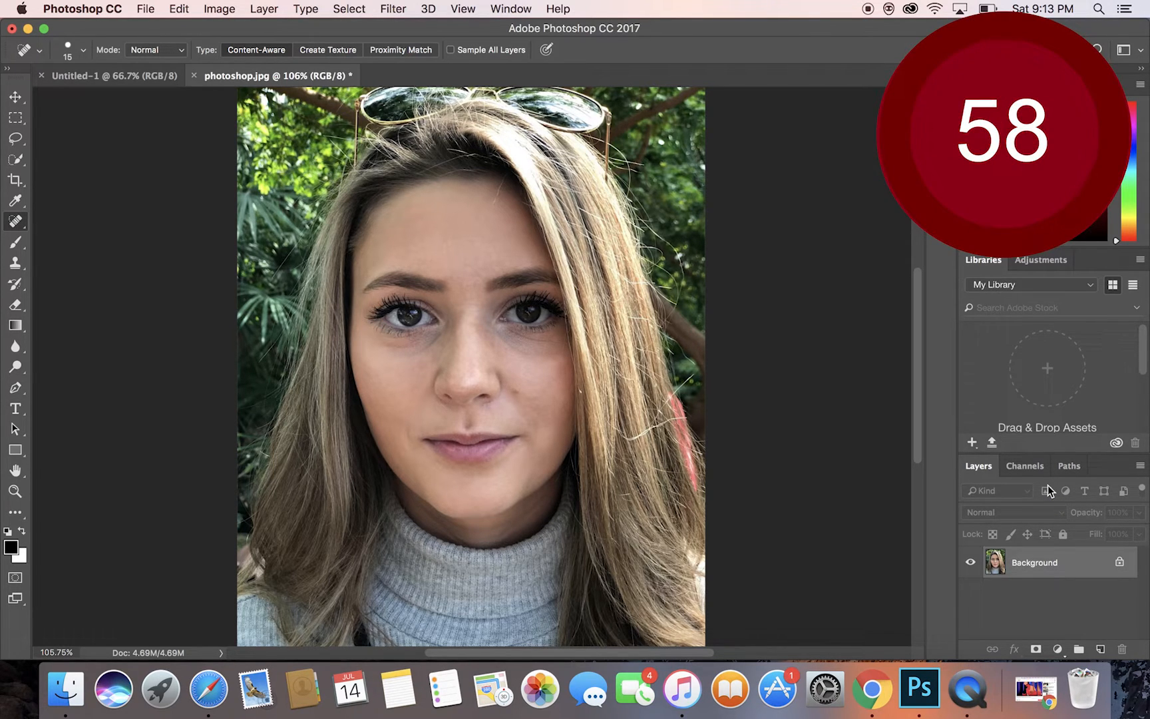
Duplicate the Background layer and invert the colours of the copy
{"action": "key", "text": "super+j"}
{"action": "key", "text": "super+z"}
{"action": "key", "text": "super+j"}
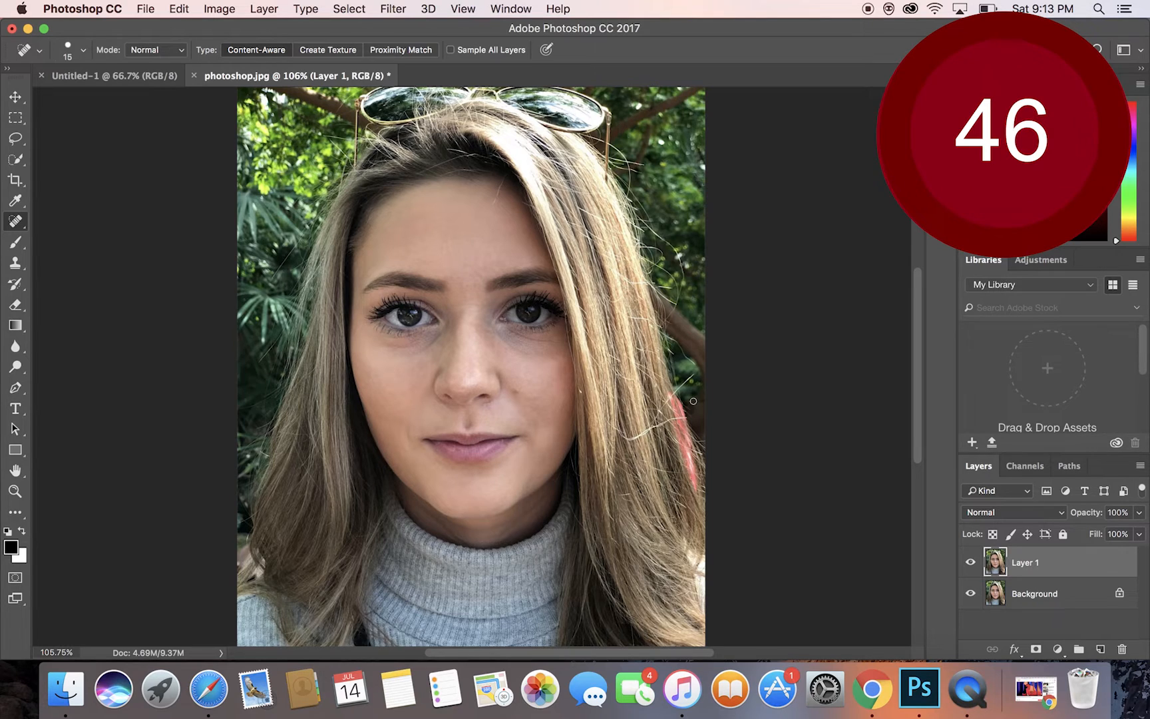
{"action": "key", "text": "super+i"}
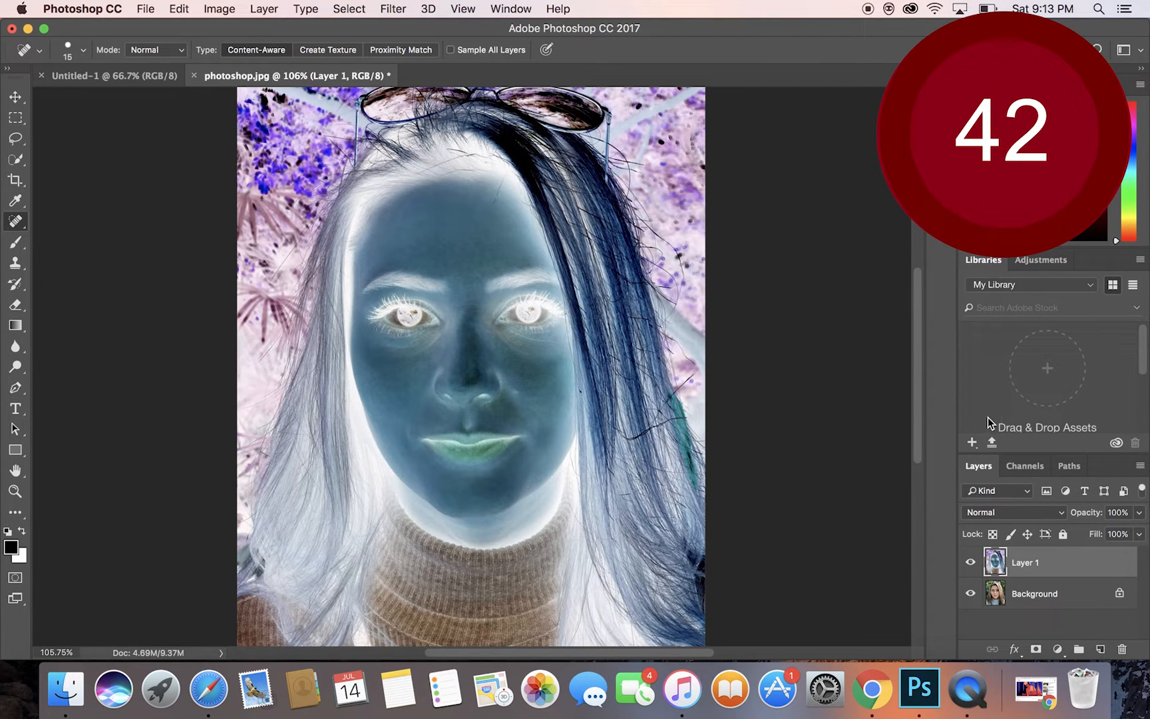
Set the inverted layer's blend mode to Vivid Light
{"action": "left_click", "coordinate": [1011, 512]}
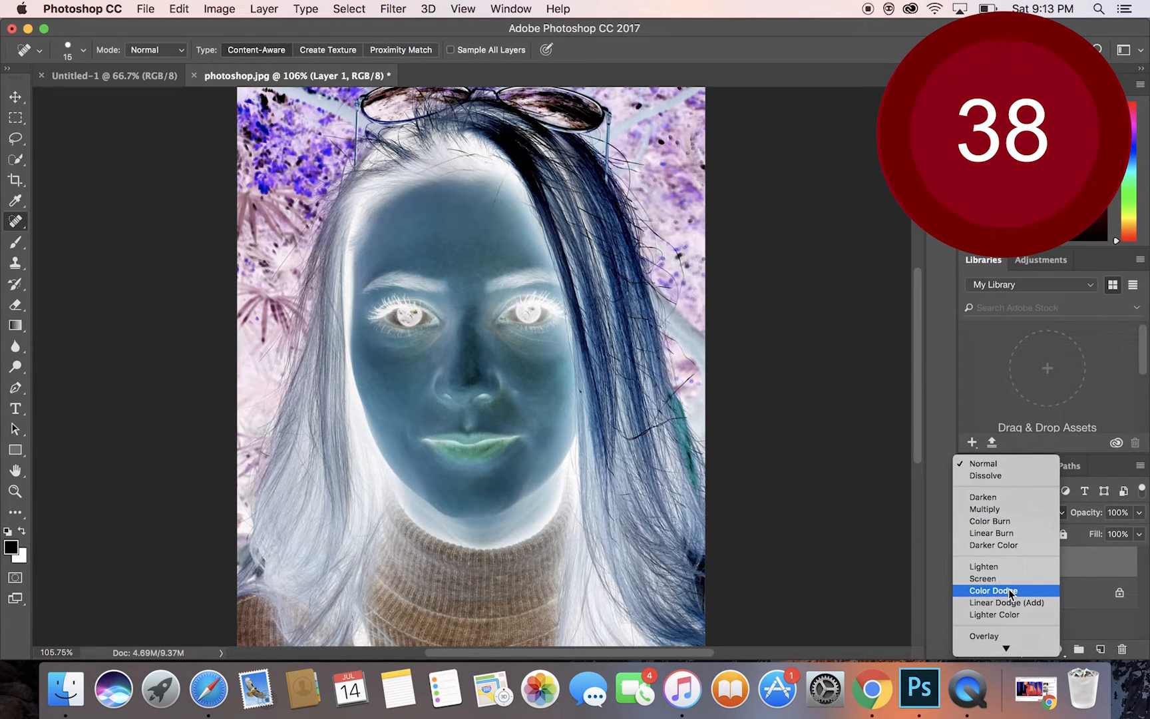
{"action": "left_click", "coordinate": [1081, 616]}
{"action": "left_click", "coordinate": [1005, 513]}
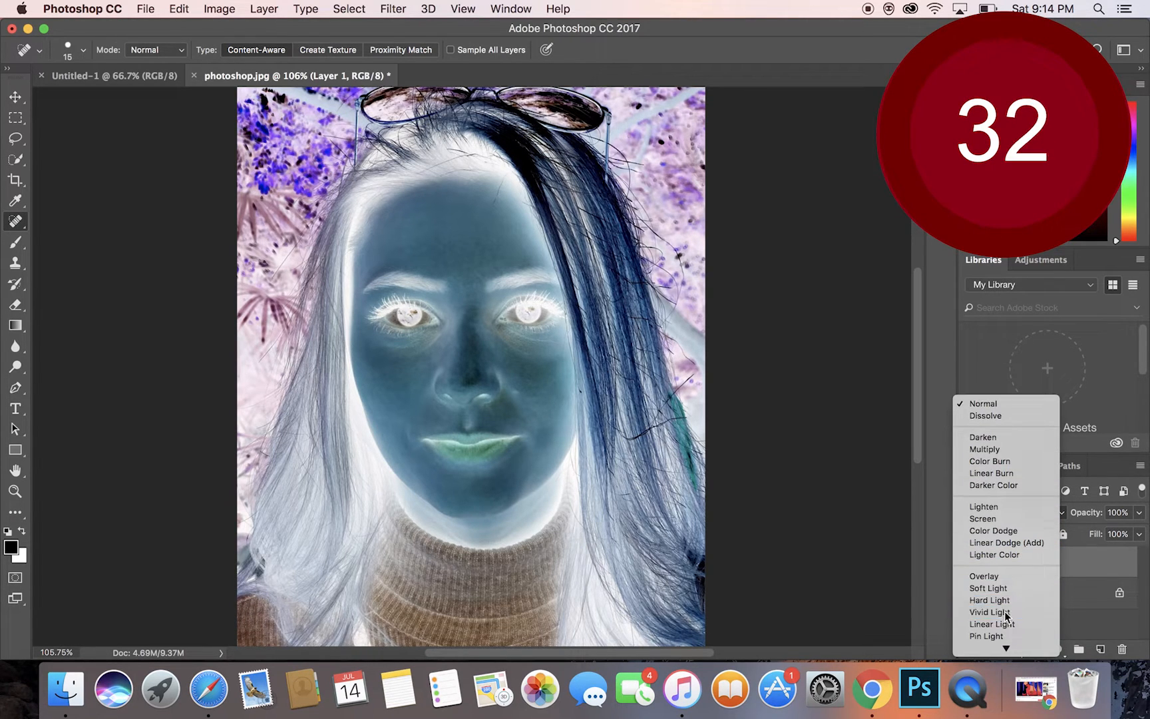
{"action": "left_click", "coordinate": [1005, 613]}
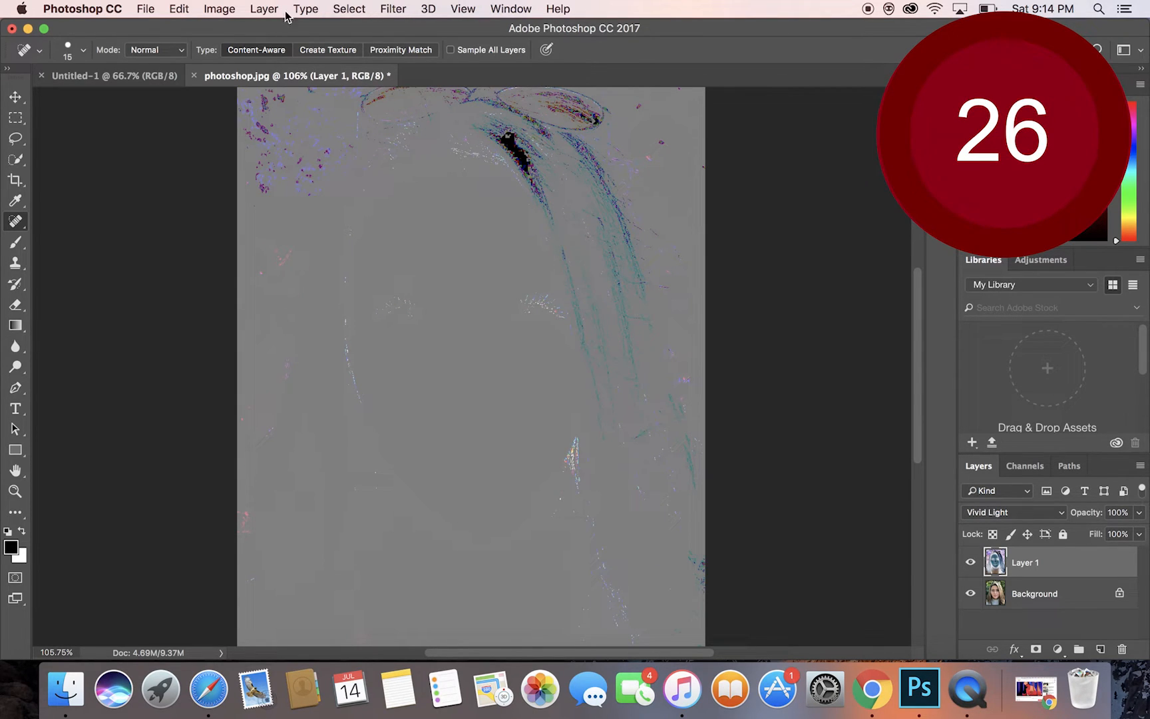
Apply a High Pass filter with a 24.0-pixel radius to the inverted layer
{"action": "left_click", "coordinate": [393, 9]}
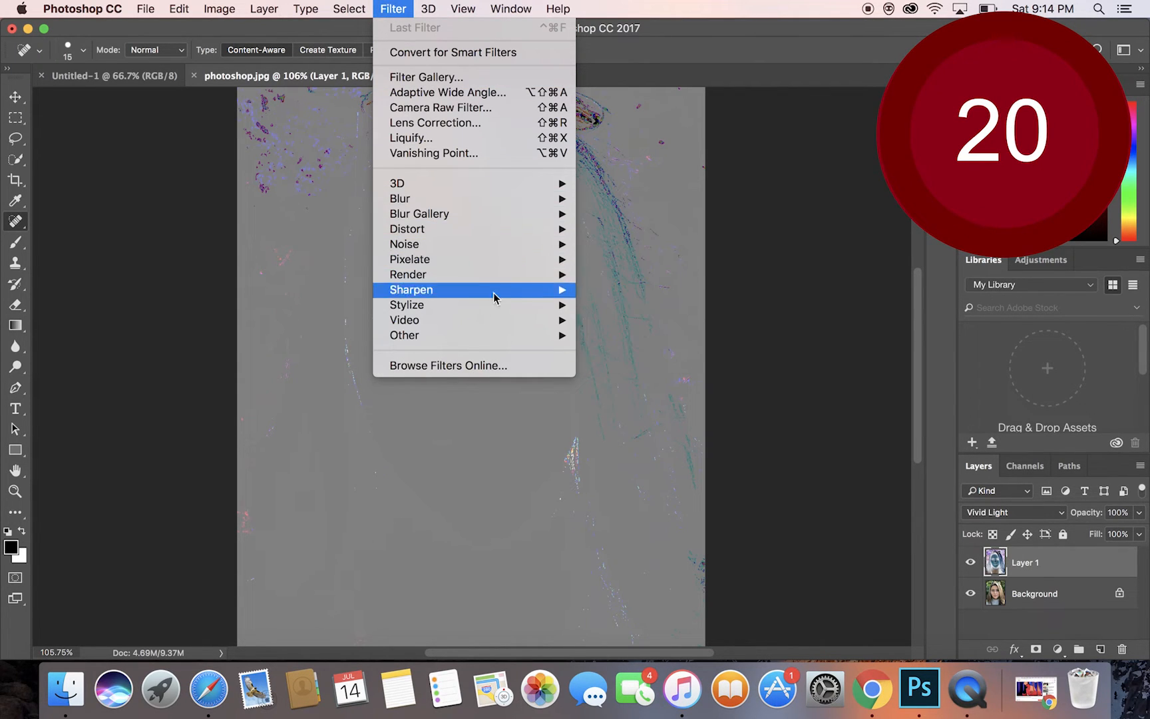
{"action": "mouse_move", "coordinate": [492, 337]}
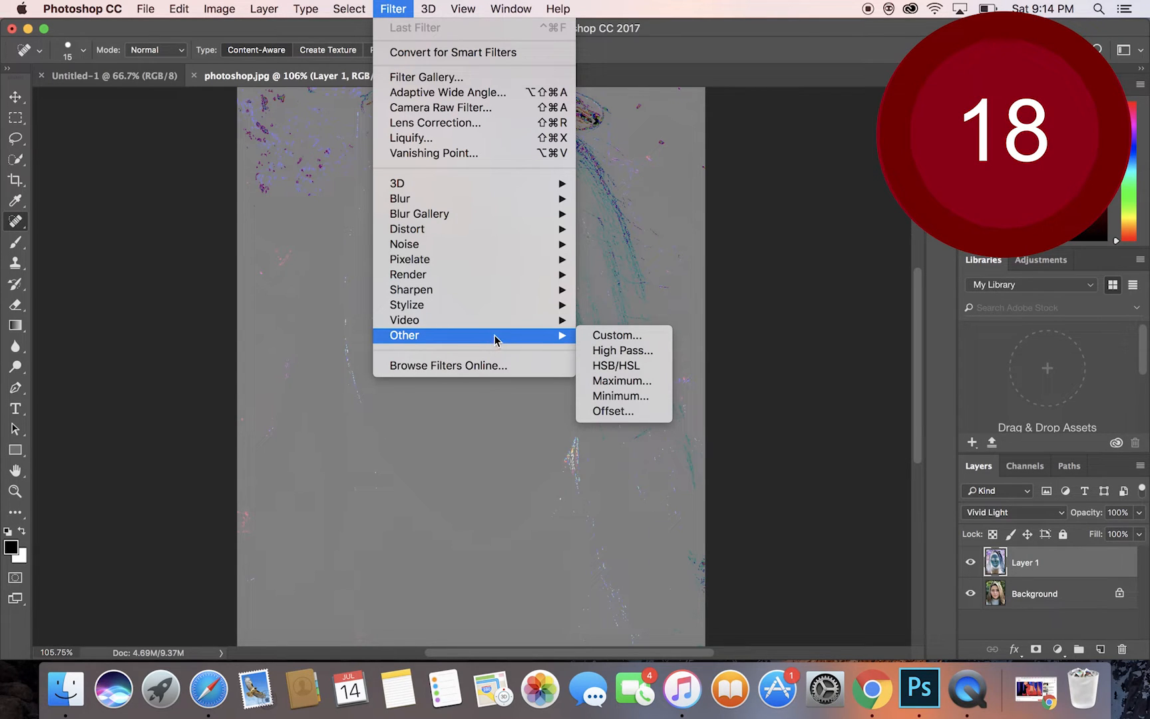
{"action": "left_click", "coordinate": [621, 352]}
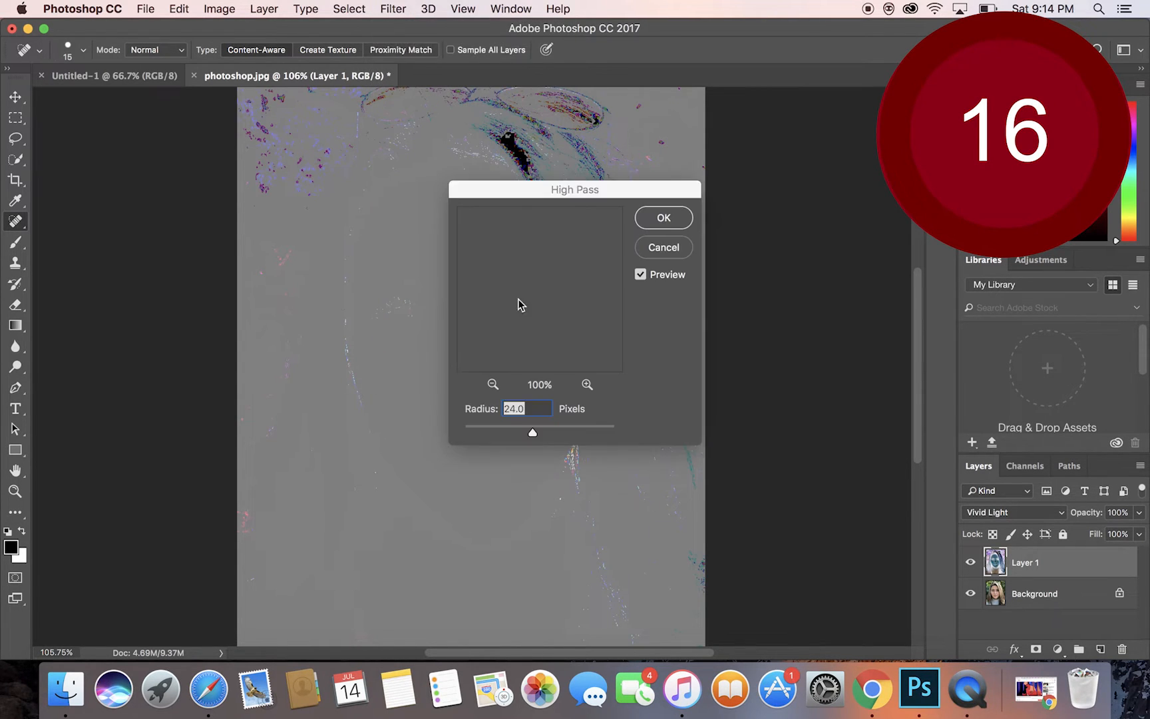
{"action": "left_click", "coordinate": [664, 218]}
{"action": "key", "text": "j"}
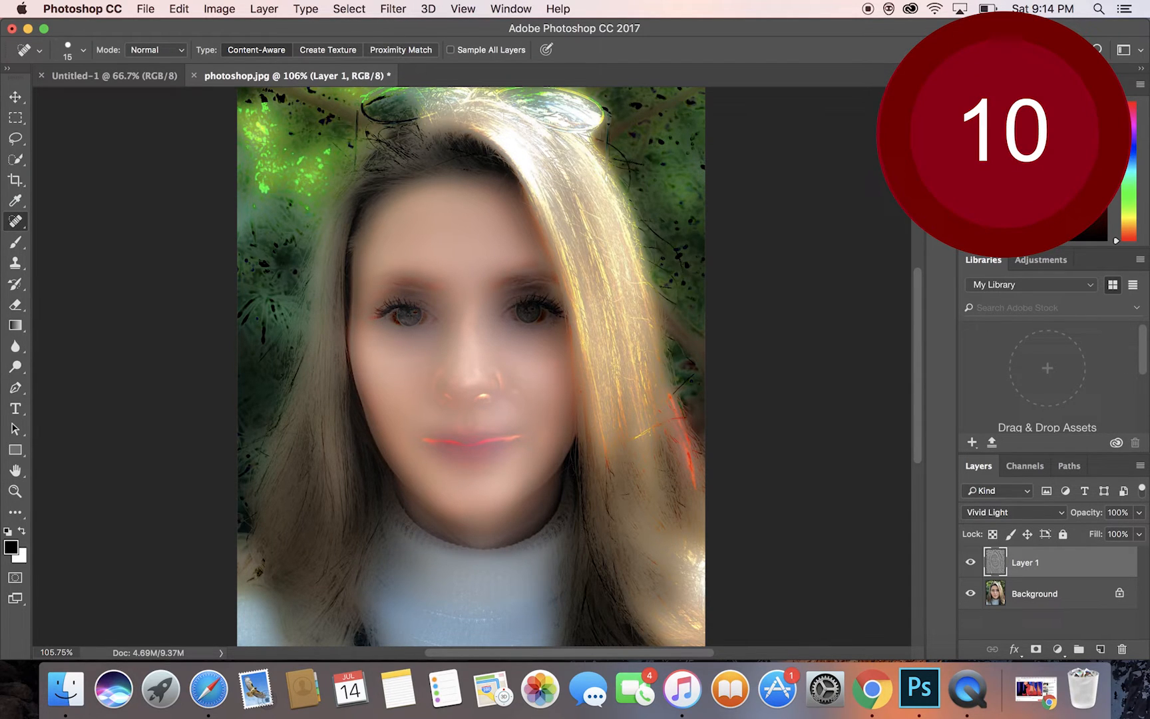
Apply a Gaussian Blur with a 3.0-pixel radius to the inverted layer
{"action": "left_click", "coordinate": [394, 9]}
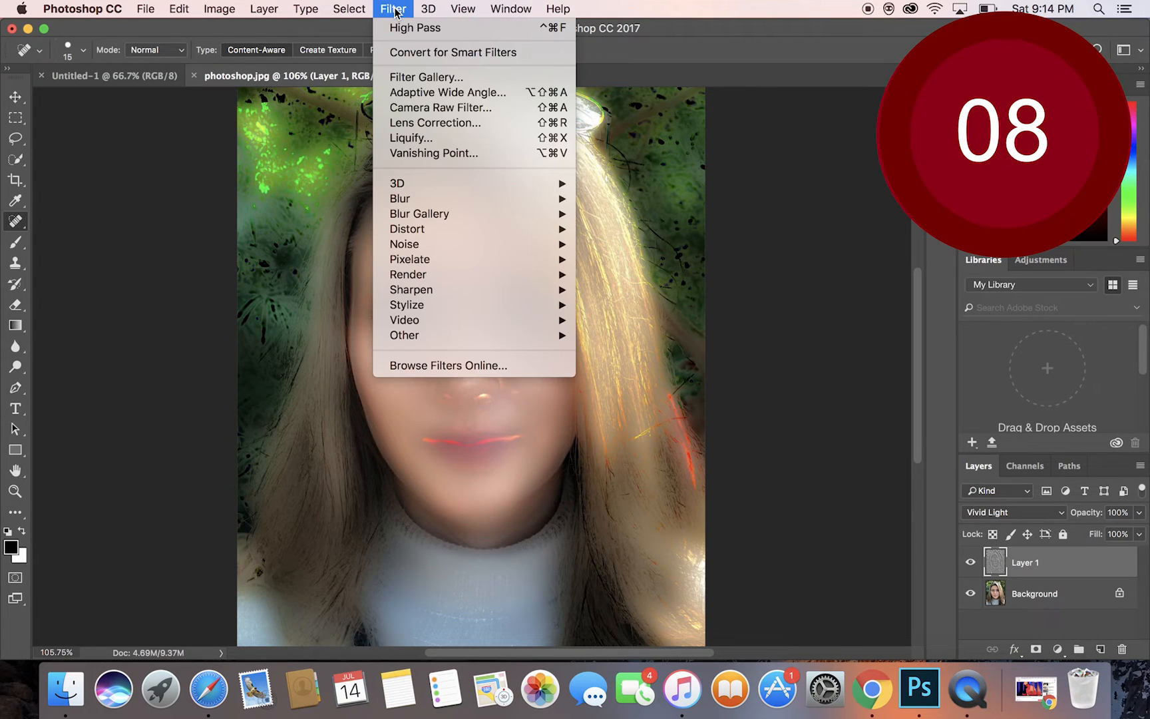
{"action": "mouse_move", "coordinate": [432, 198]}
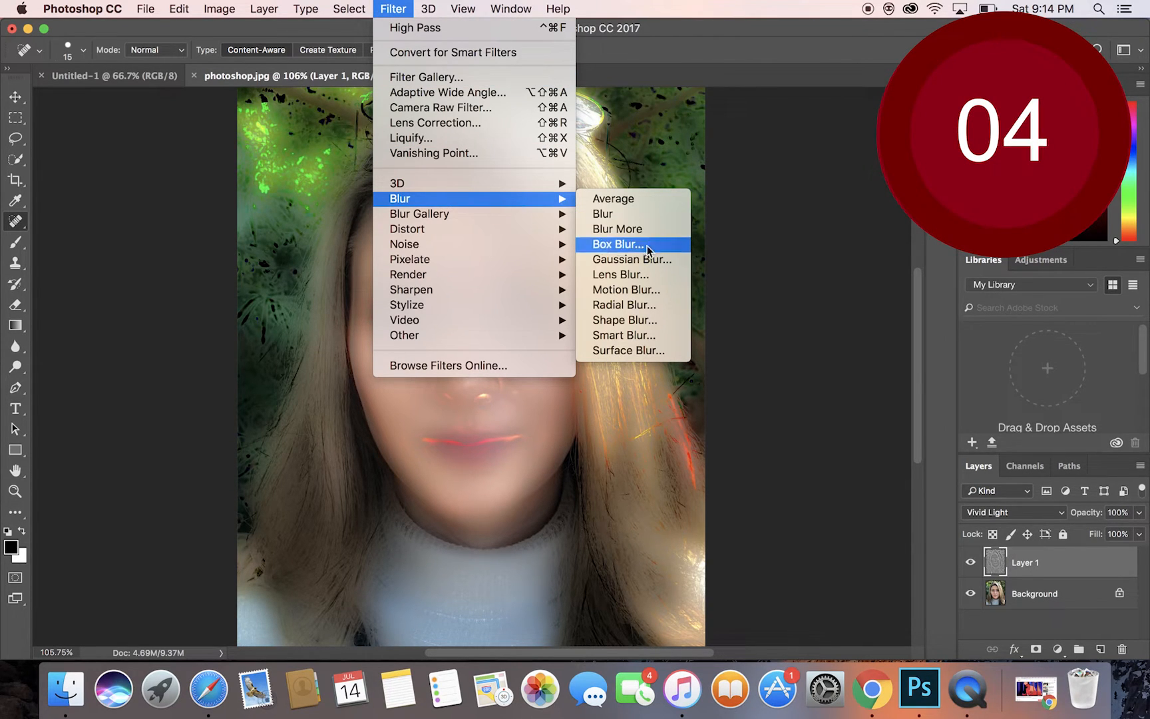
{"action": "left_click", "coordinate": [634, 260]}
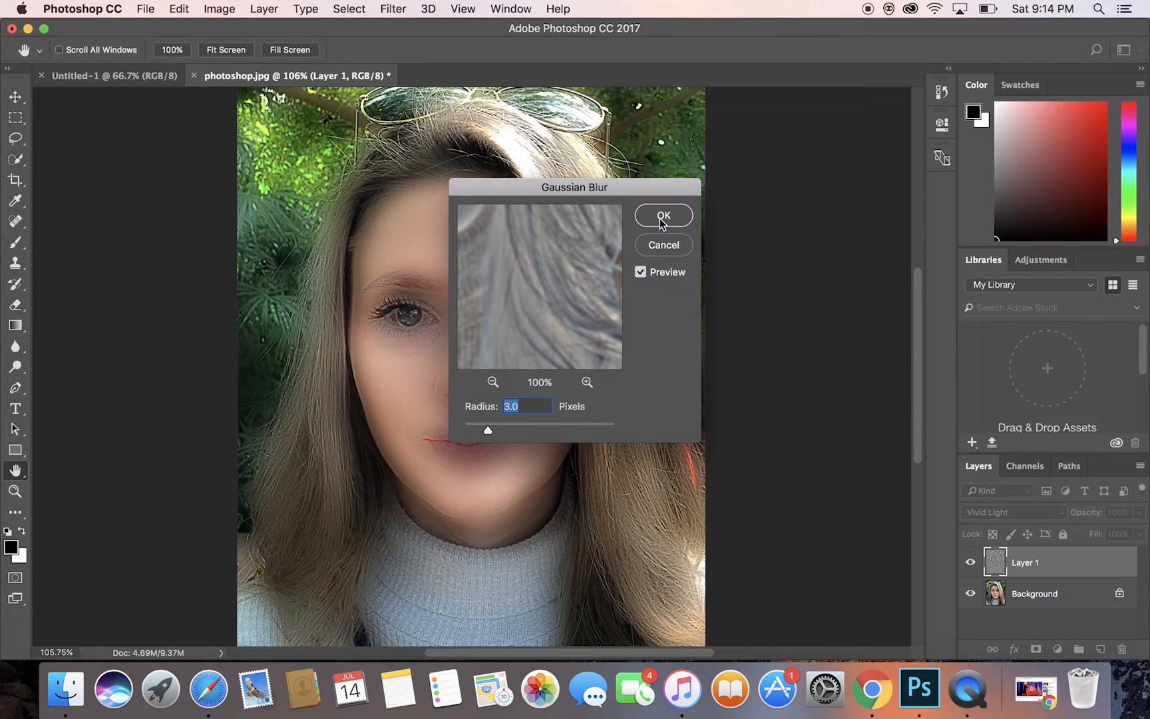
{"action": "left_click", "coordinate": [663, 220]}
{"action": "key", "text": "j"}
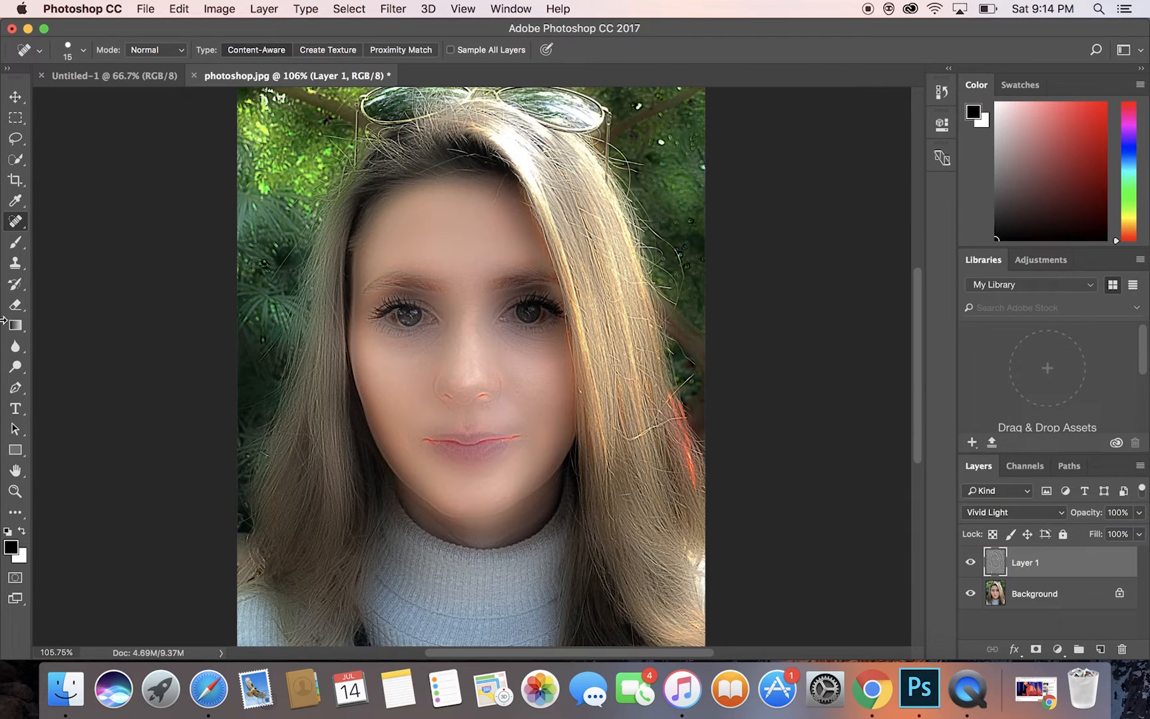
{"action": "left_click", "coordinate": [1036, 651]}
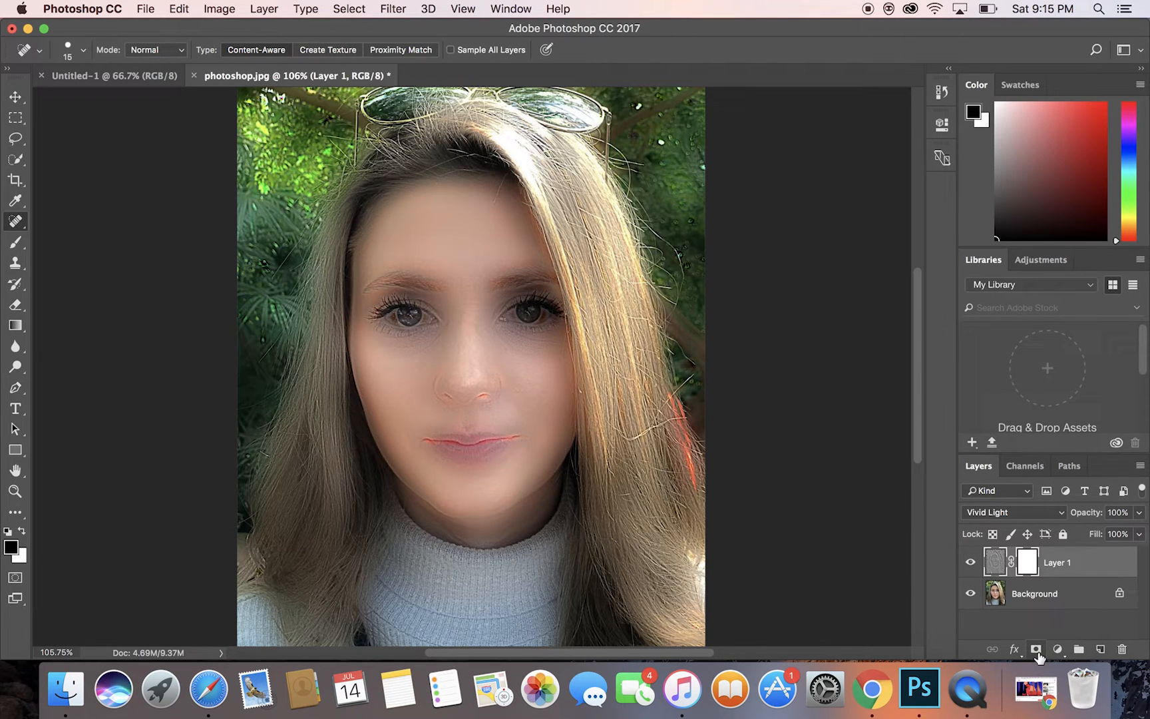
{"action": "key", "text": "super+z"}
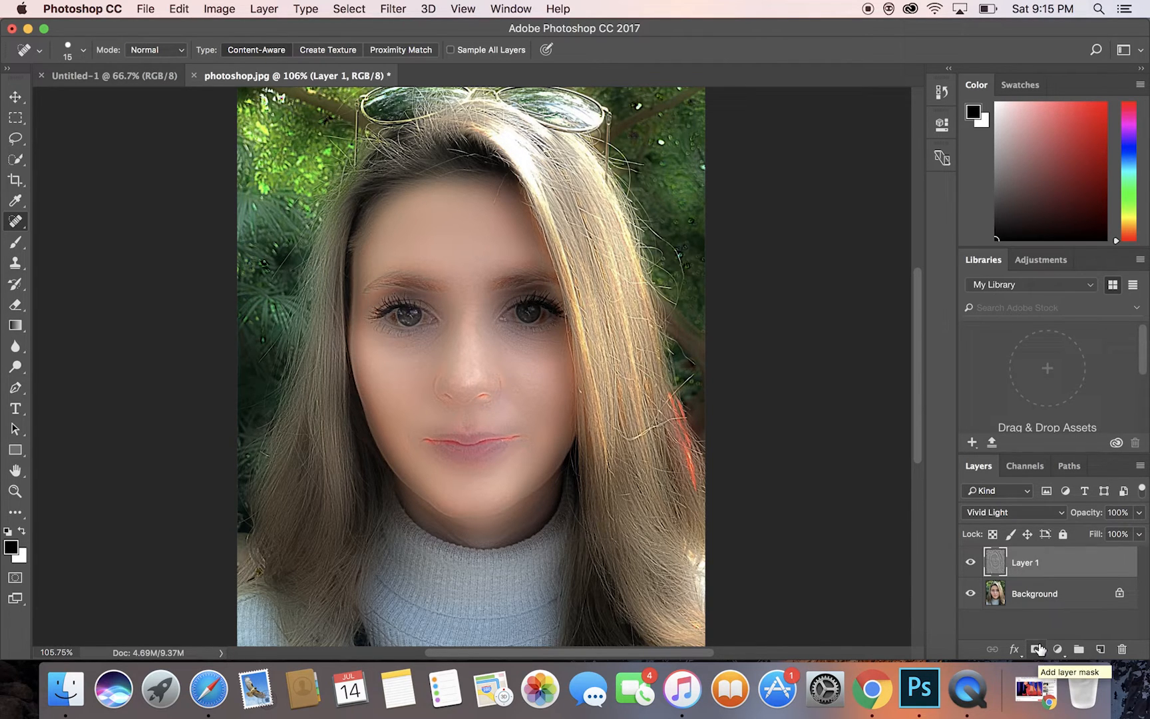
{"action": "left_click", "coordinate": [1038, 650]}
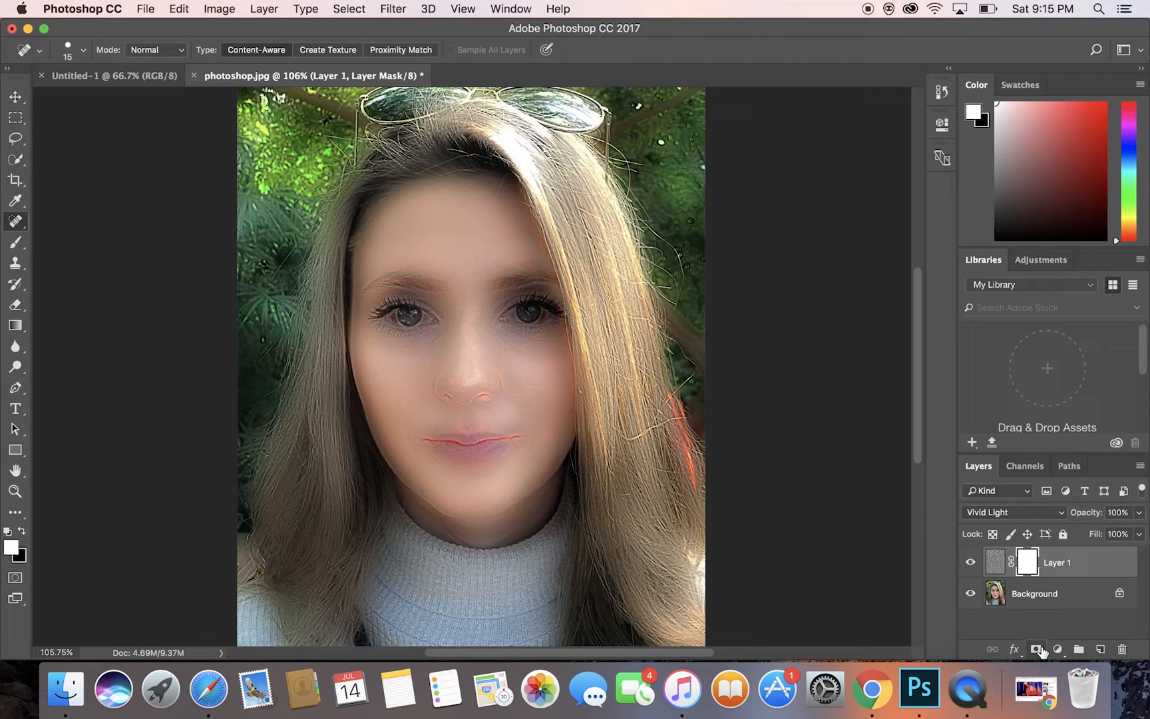
{"action": "key", "text": "super+z"}
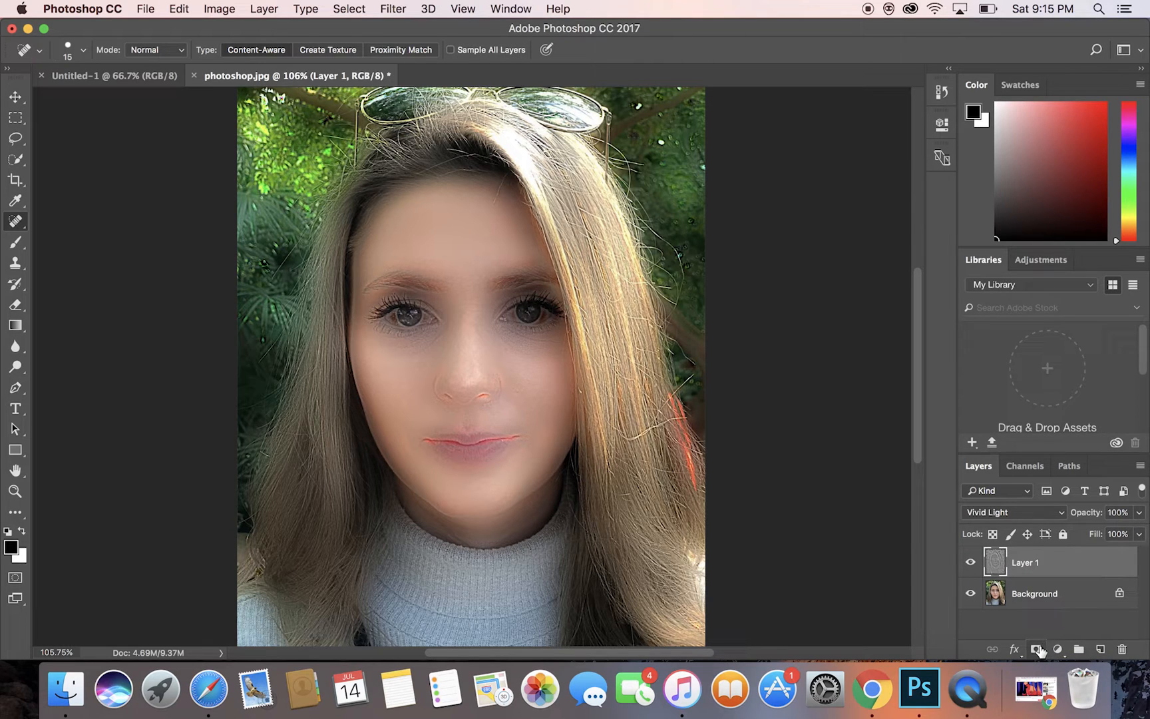
Add a black layer mask to Layer 1 and set up a 125-pixel brush for painting on it
{"action": "left_click", "coordinate": [1039, 650], "text": "alt"}
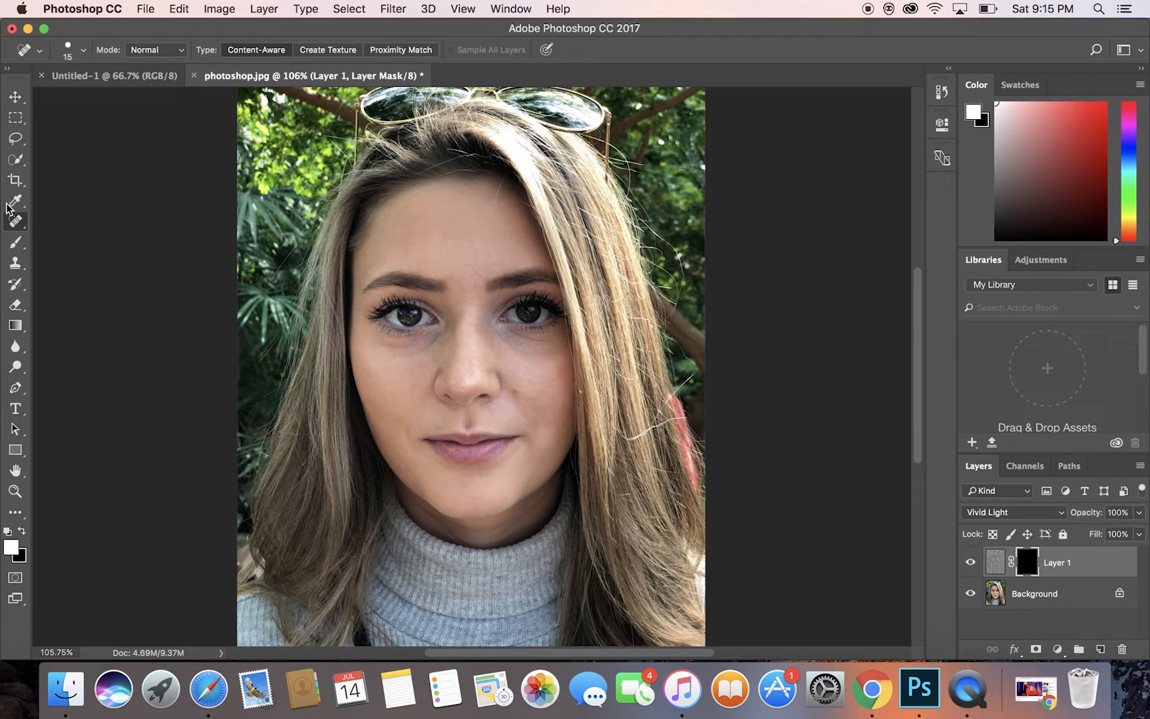
{"action": "left_click", "coordinate": [16, 242]}
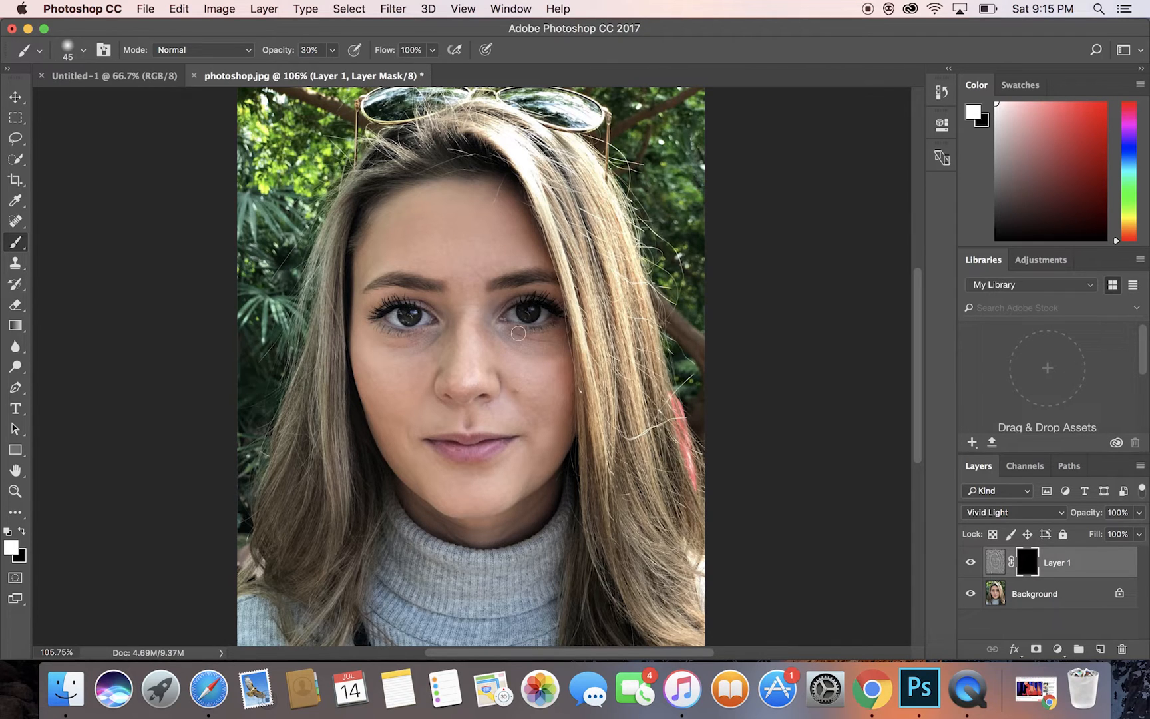
{"action": "key", "text": "bracketright"}
{"action": "key", "text": "bracketright"}
{"action": "key", "text": "bracketright"}
{"action": "key", "text": "bracketright"}
{"action": "key", "text": "bracketright"}
{"action": "key", "text": "bracketright"}
{"action": "left_click", "coordinate": [333, 50]}
{"action": "left_click_drag", "start_coordinate": [331, 68], "coordinate": [466, 90]}
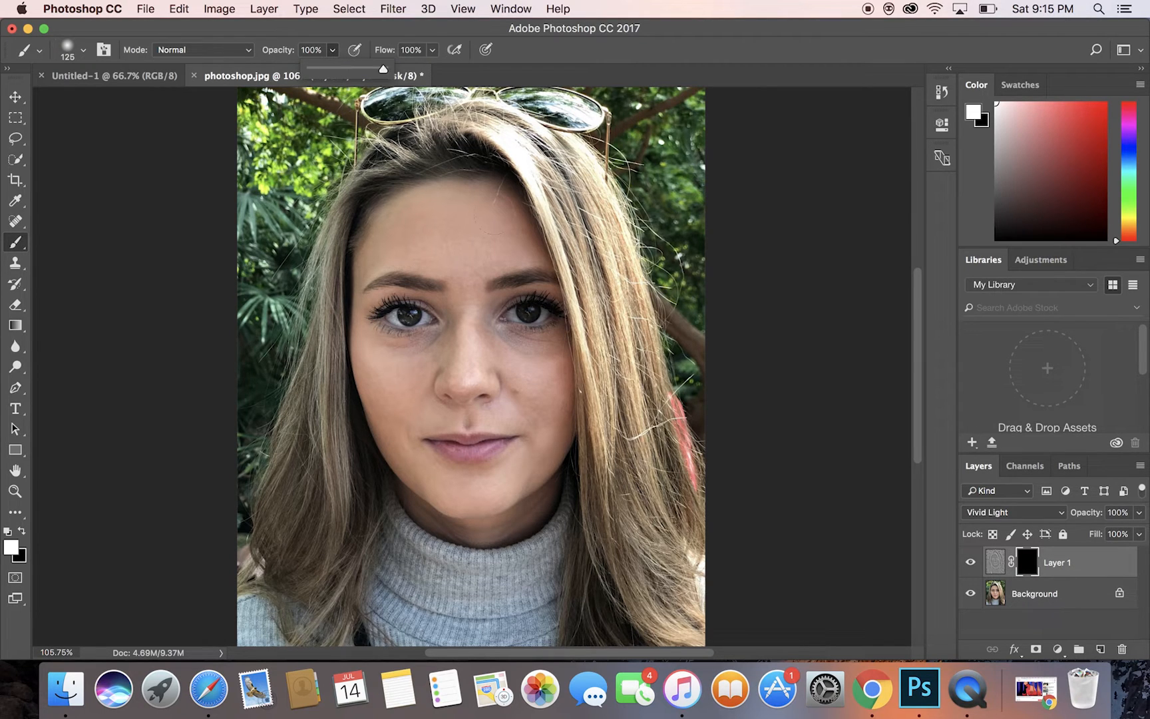
{"action": "left_click", "coordinate": [467, 238]}
{"action": "key", "text": "bracketright"}
{"action": "key", "text": "bracketright"}
{"action": "key", "text": "bracketright"}
{"action": "mouse_move", "coordinate": [465, 233]}
{"action": "left_mouse_down"}
{"action": "mouse_move", "coordinate": [421, 261]}
{"action": "mouse_move", "coordinate": [426, 283]}
{"action": "mouse_move", "coordinate": [536, 252]}
{"action": "left_mouse_up"}
{"action": "key", "text": "super+z"}
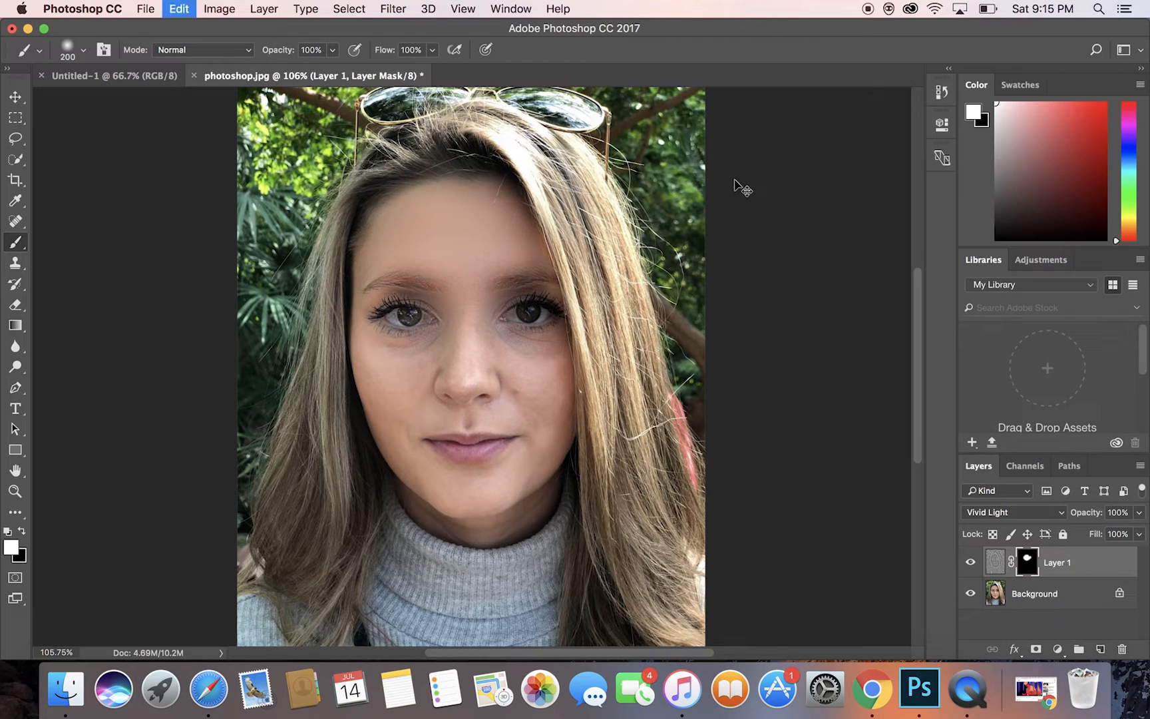
Paint white on the mask over the forehead with a 125-pixel brush at 37% opacity
{"action": "left_click", "coordinate": [332, 50]}
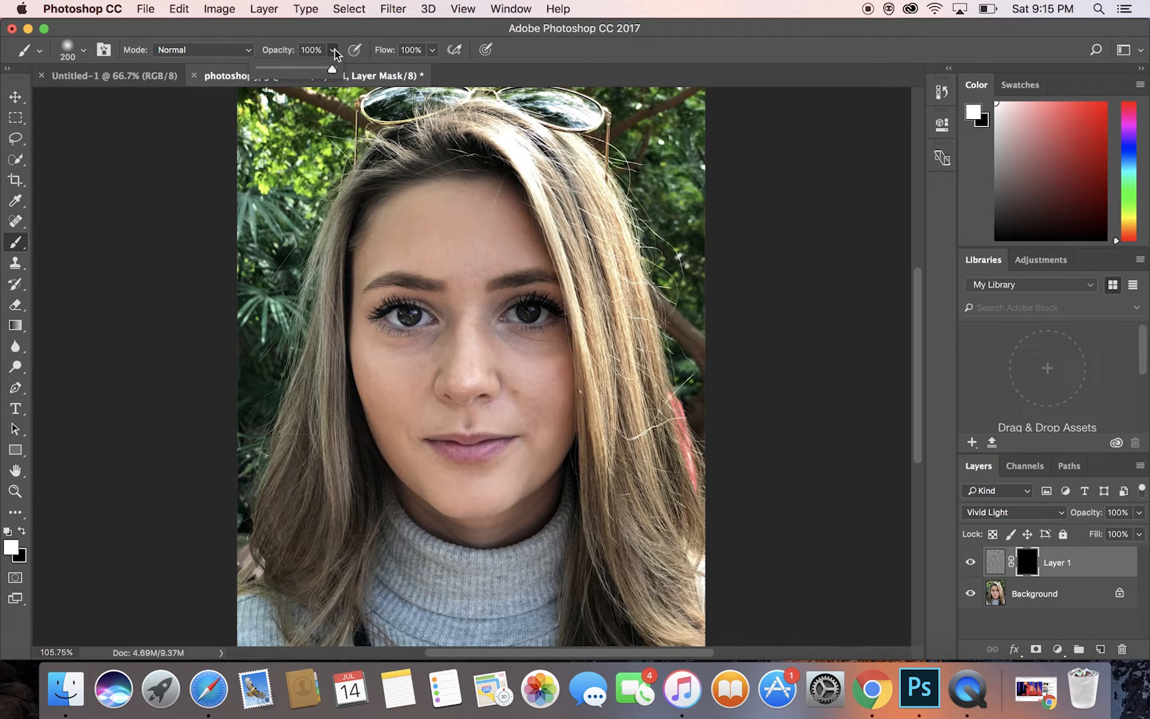
{"action": "left_click", "coordinate": [288, 70]}
{"action": "key", "text": "bracketleft"}
{"action": "key", "text": "bracketleft"}
{"action": "key", "text": "bracketleft"}
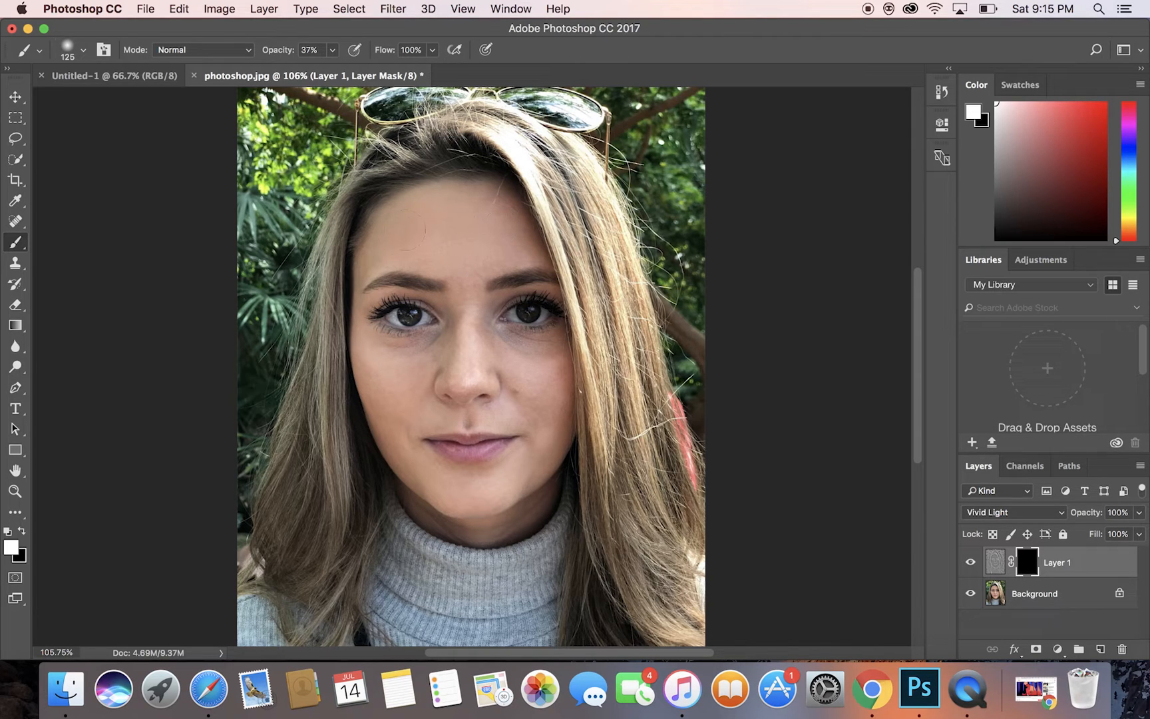
{"action": "mouse_move", "coordinate": [492, 246]}
{"action": "left_mouse_down"}
{"action": "mouse_move", "coordinate": [514, 199]}
{"action": "mouse_move", "coordinate": [534, 240]}
{"action": "left_mouse_up"}
Paint white on the mask over the chin and cheeks, reducing the brush from 100 to 70 pixels, and undo the last stroke
{"action": "key", "text": "bracketleft"}
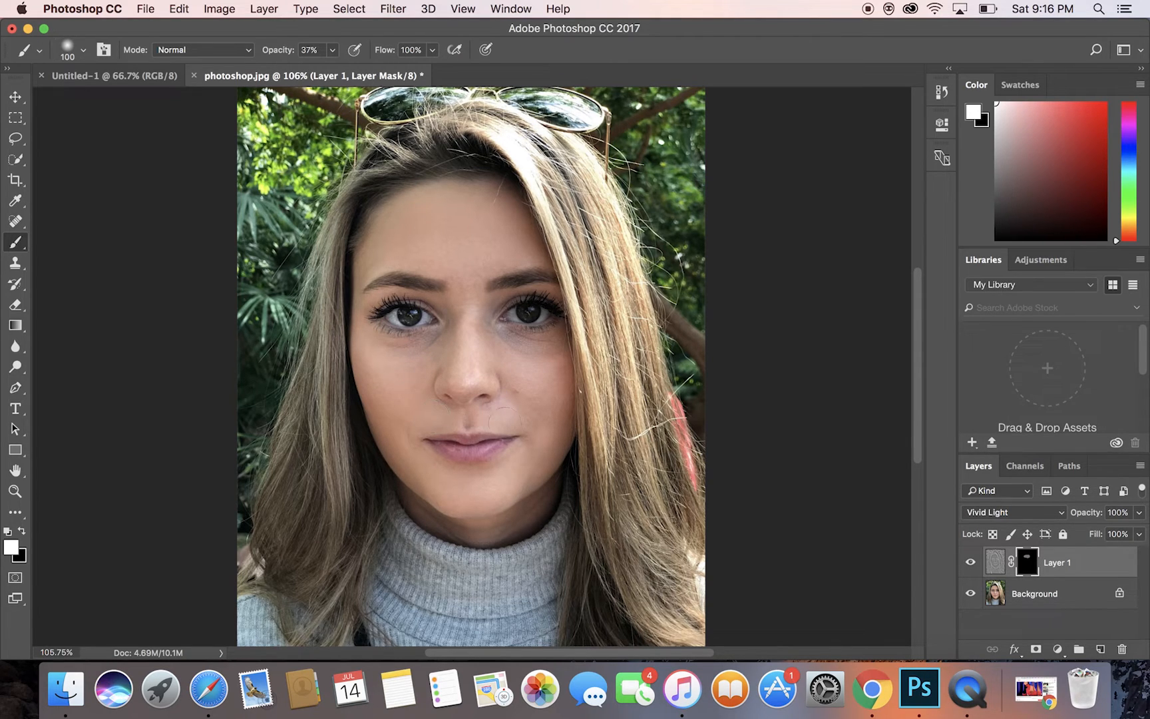
{"action": "left_click_drag", "start_coordinate": [447, 492], "coordinate": [445, 486]}
{"action": "left_click_drag", "start_coordinate": [525, 402], "coordinate": [517, 395]}
{"action": "key", "text": "bracketleft"}
{"action": "key", "text": "bracketleft"}
{"action": "key", "text": "bracketleft"}
{"action": "key", "text": "super+z"}
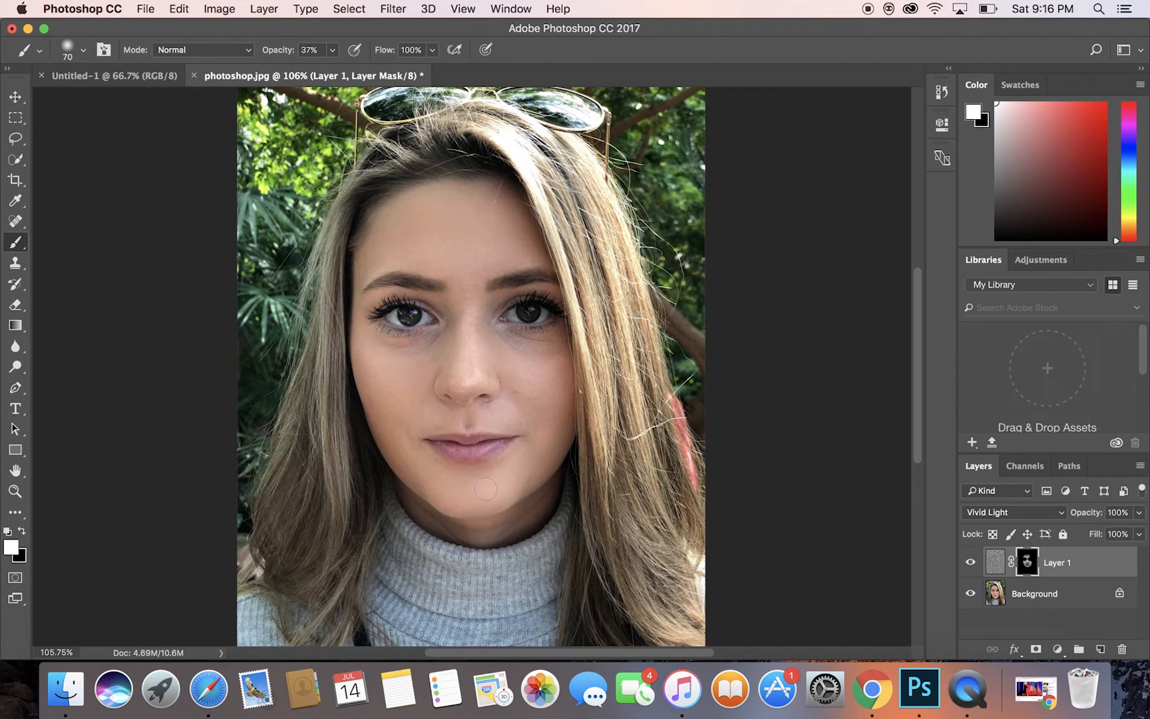
Set the mask brush to black at 35 pixels for facial details and undo the latest mask change
{"action": "left_click", "coordinate": [23, 531]}
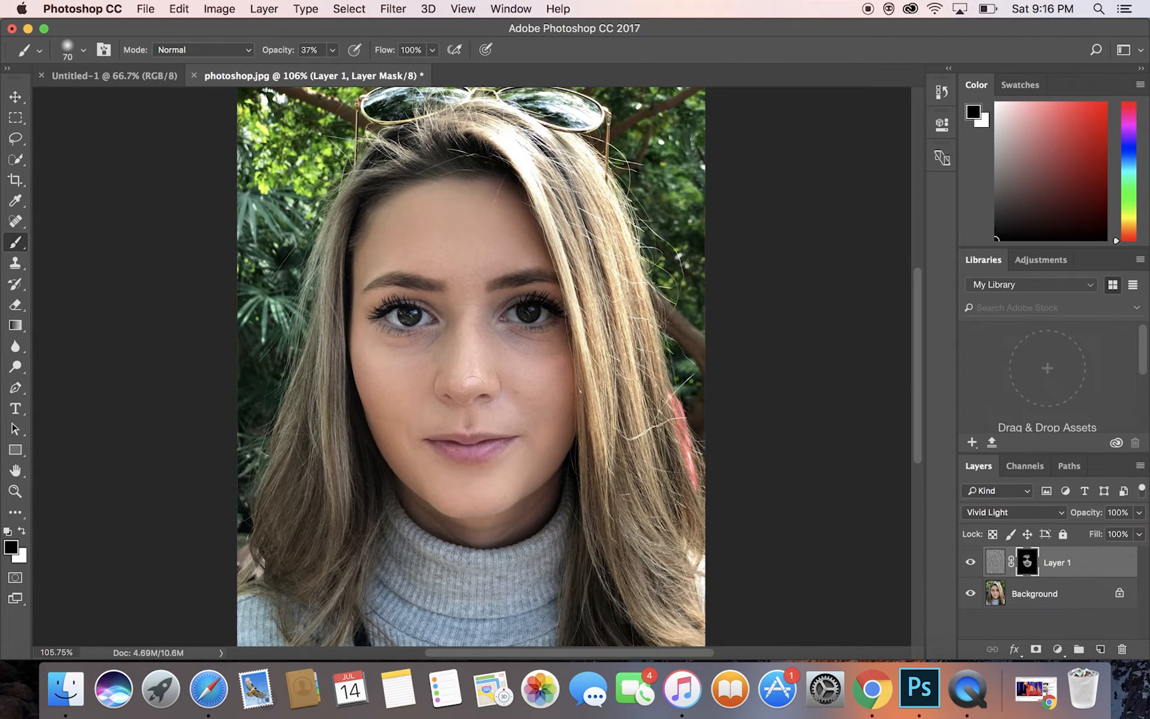
{"action": "key", "text": "bracketleft"}
{"action": "key", "text": "bracketleft"}
{"action": "key", "text": "bracketleft"}
{"action": "key", "text": "bracketleft"}
{"action": "key", "text": "bracketleft"}
{"action": "scroll", "coordinate": [492, 389], "scroll_direction": "up", "scroll_amount": 5}
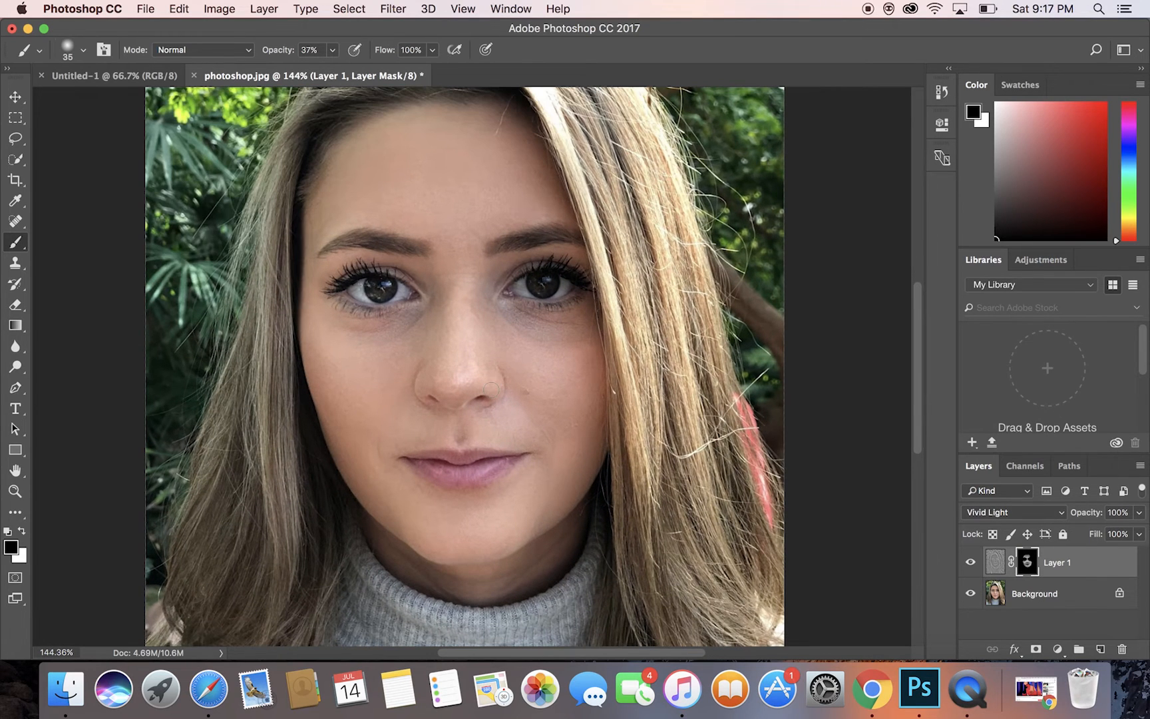
{"action": "key", "text": "bracketleft"}
{"action": "key", "text": "bracketright"}
{"action": "key", "text": "alt+super+z"}
{"action": "scroll", "coordinate": [534, 385], "scroll_direction": "down", "scroll_amount": 5}
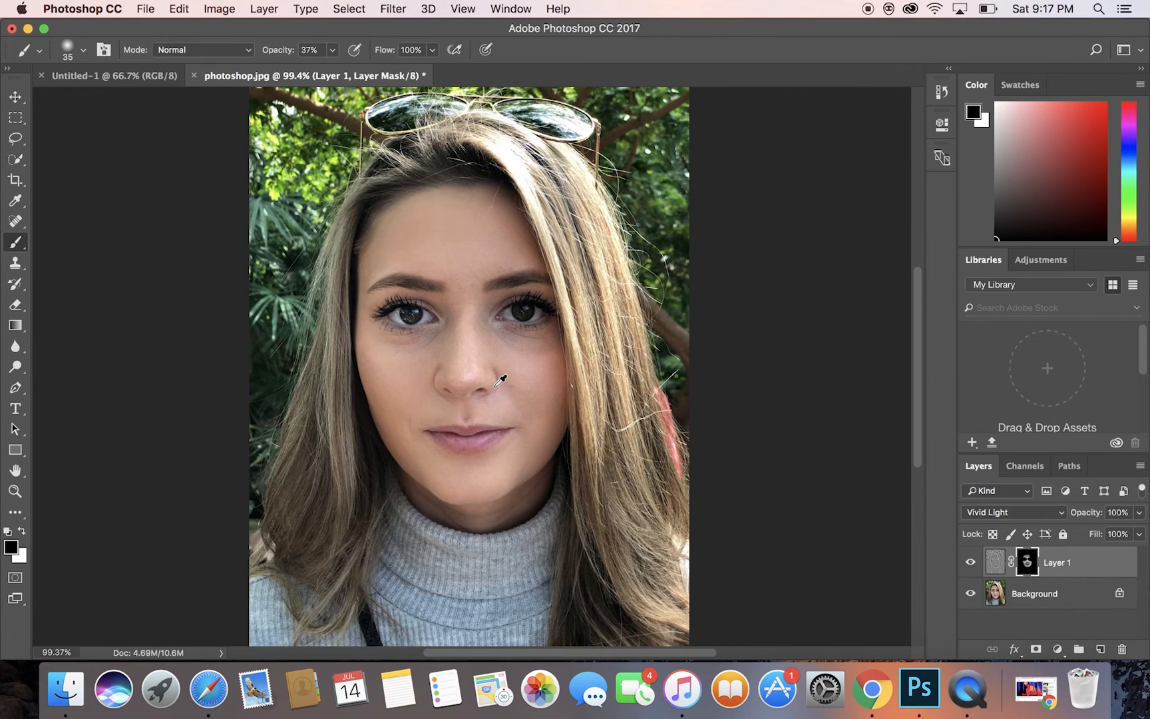
Compare the portrait with and without the smoothing layer by toggling layer visibility
{"action": "left_click", "coordinate": [971, 595]}
{"action": "left_click", "coordinate": [972, 595]}
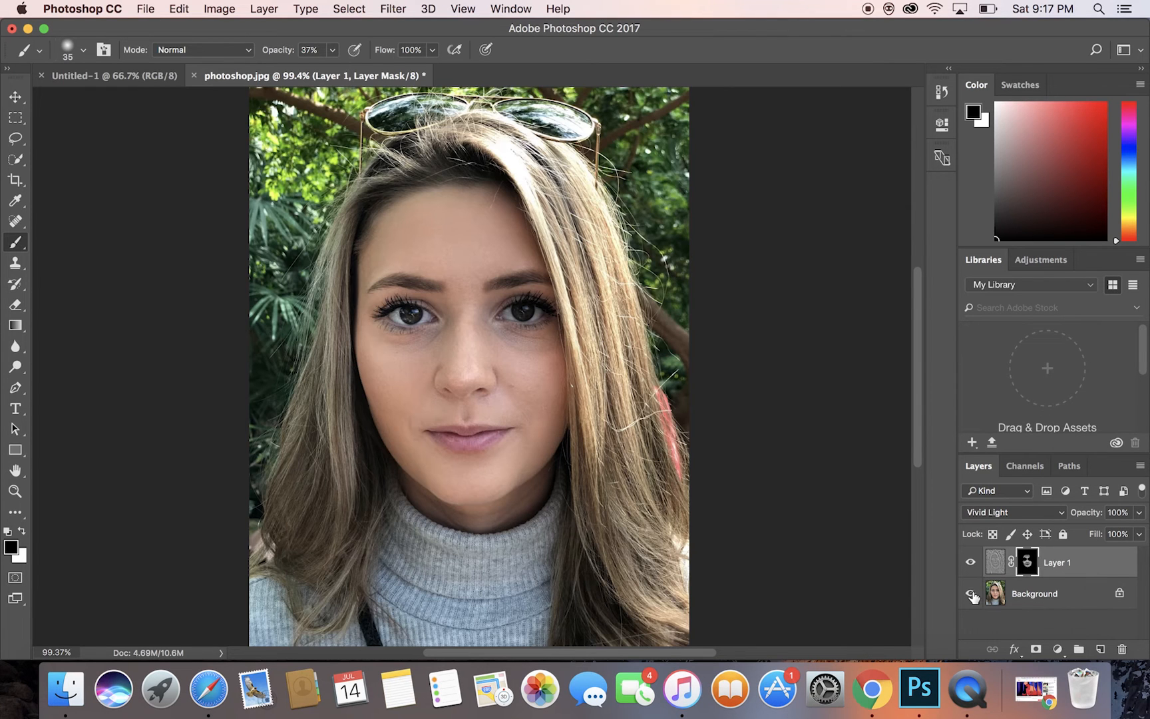
{"action": "left_click", "coordinate": [972, 594], "text": "alt"}
{"action": "left_click", "coordinate": [972, 594], "text": "alt"}
{"action": "left_click", "coordinate": [972, 594], "text": "alt"}
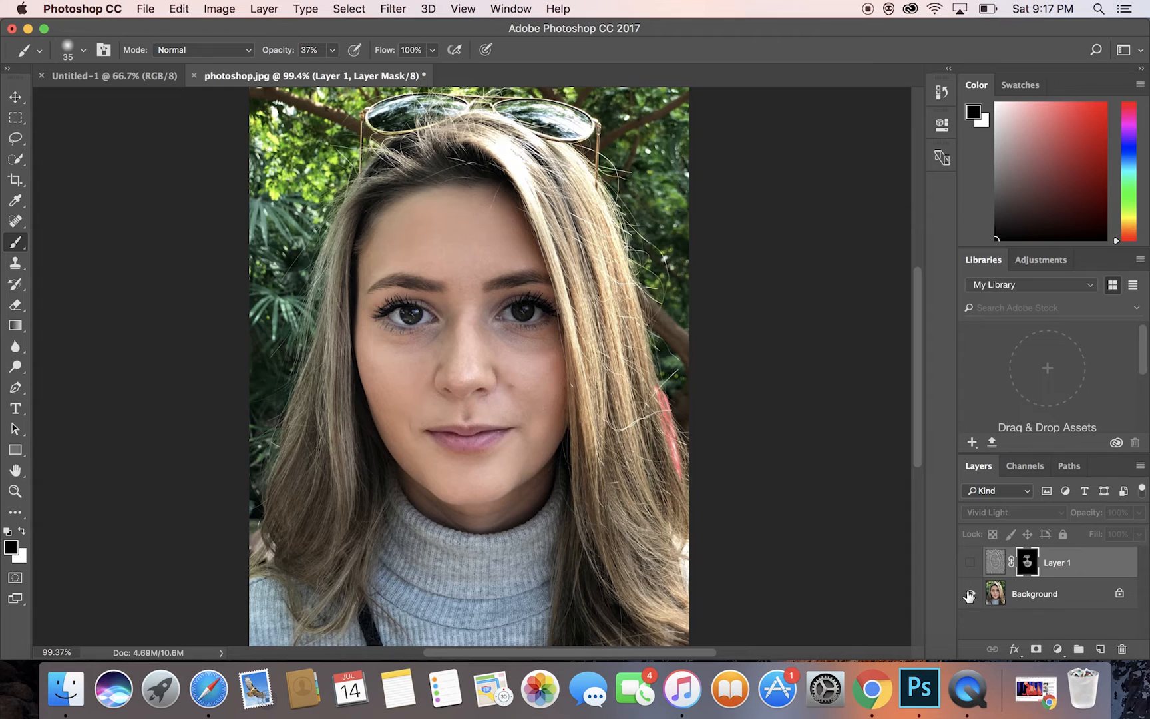
{"action": "left_click", "coordinate": [971, 594], "text": "alt"}
{"action": "left_click", "coordinate": [971, 594], "text": "alt"}
{"action": "left_click", "coordinate": [970, 594], "text": "alt"}
{"action": "left_click", "coordinate": [970, 594], "text": "alt"}
{"action": "left_click", "coordinate": [970, 594], "text": "alt"}
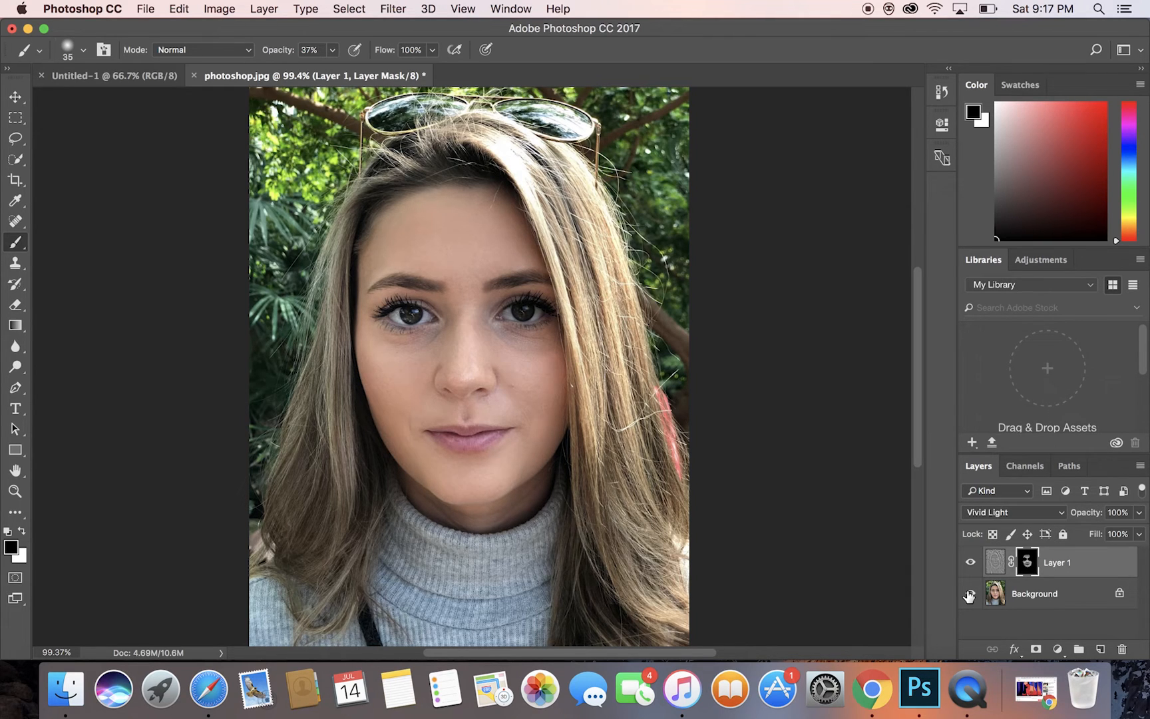
{"action": "left_click", "coordinate": [970, 595], "text": "alt"}
{"action": "left_click", "coordinate": [970, 595], "text": "alt"}
Switch the mask brush back to white and enlarge it to 90 pixels
{"action": "key", "text": "bracketright"}
{"action": "left_click", "coordinate": [21, 532]}
{"action": "key", "text": "bracketright"}
{"action": "key", "text": "bracketright"}
{"action": "key", "text": "bracketright"}
{"action": "key", "text": "bracketright"}
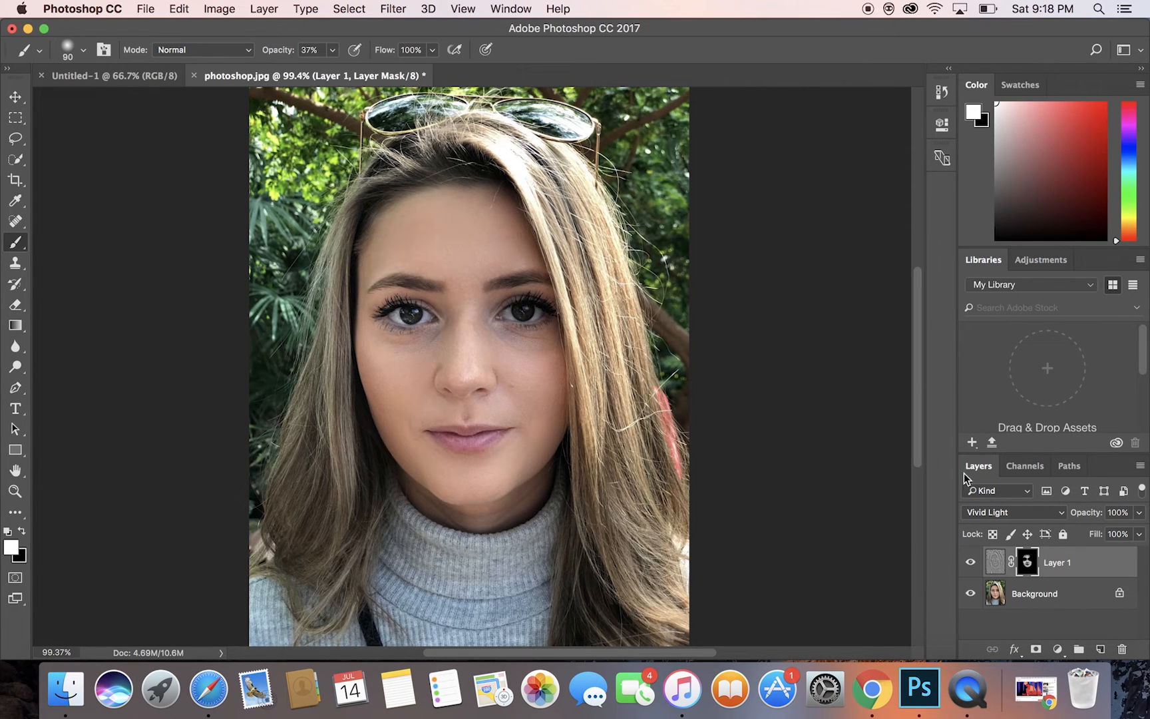
Check the final skin smoothing by hiding and showing Layer 1 above the Background several times
{"action": "left_click", "coordinate": [971, 595], "text": "alt"}
{"action": "left_click", "coordinate": [971, 594], "text": "alt"}
{"action": "left_click", "coordinate": [971, 595], "text": "alt"}
{"action": "left_click", "coordinate": [971, 594], "text": "alt"}
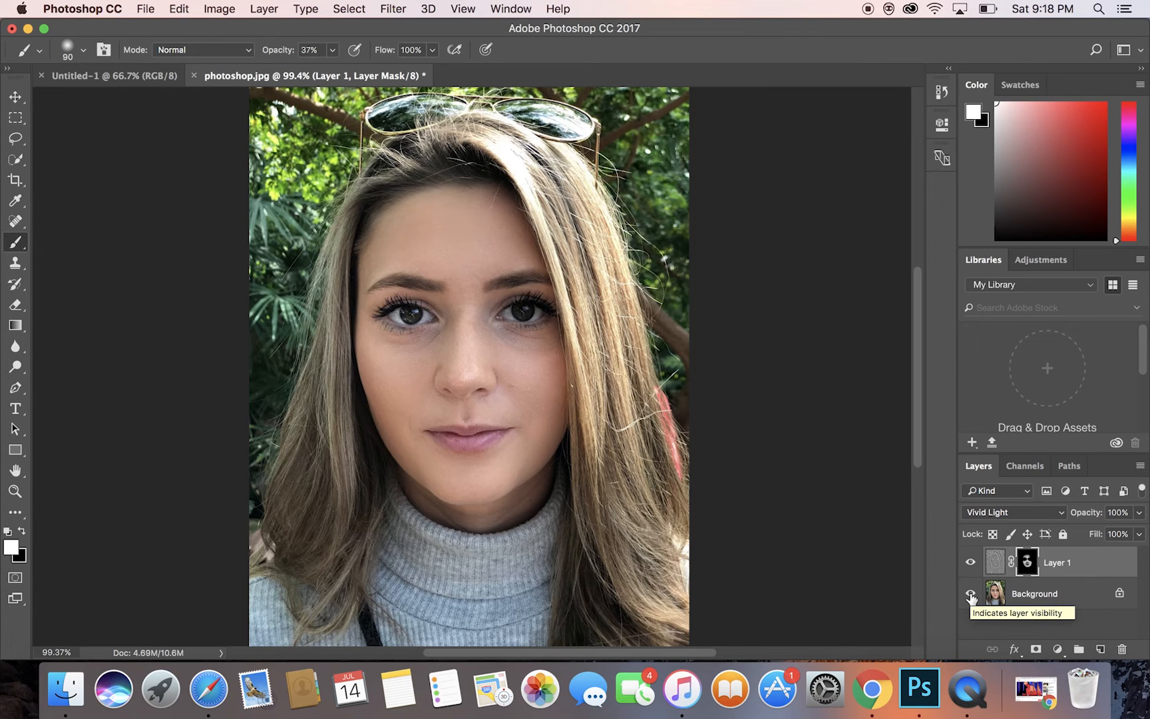
{"action": "left_click", "coordinate": [972, 595], "text": "alt"}
{"action": "left_click", "coordinate": [971, 595], "text": "alt"}
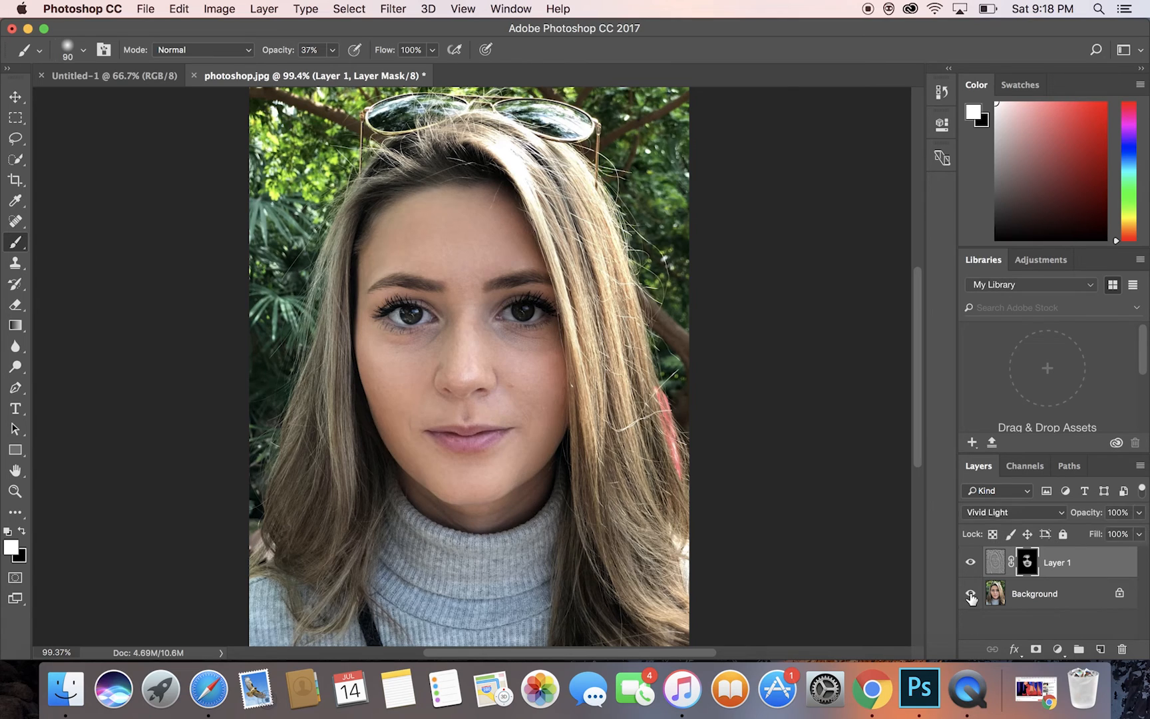
{"action": "left_click", "coordinate": [971, 594], "text": "alt"}
{"action": "left_click", "coordinate": [972, 594], "text": "alt"}
{"action": "left_click", "coordinate": [968, 691]}
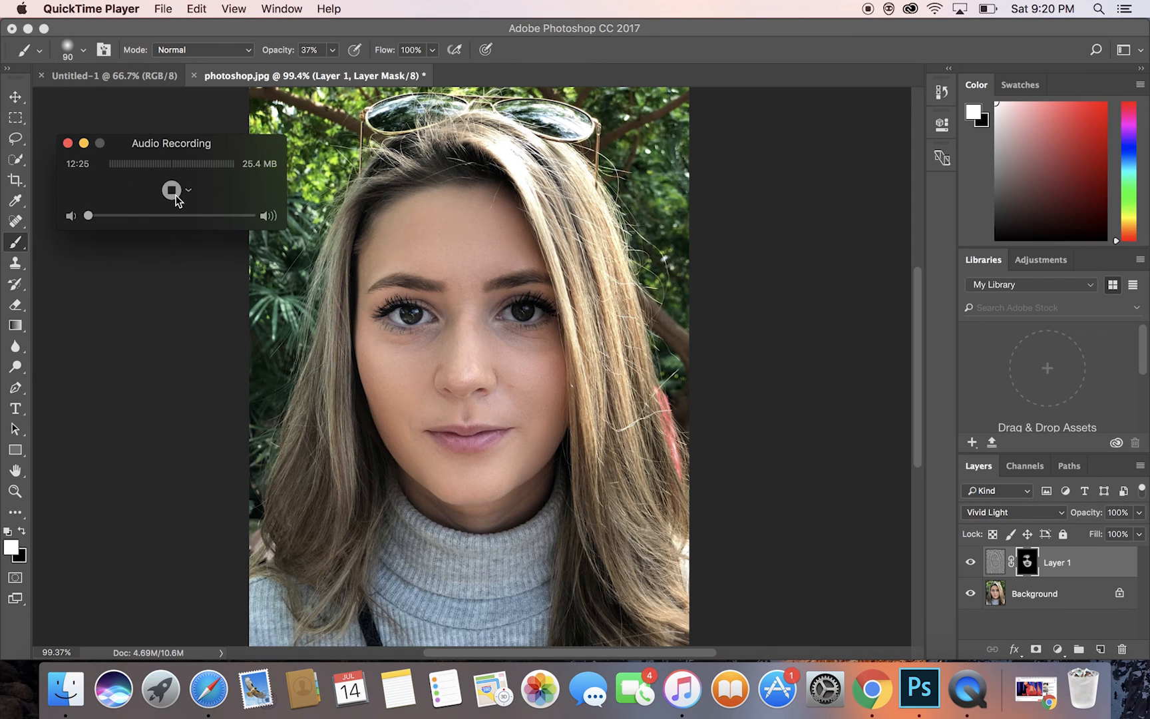